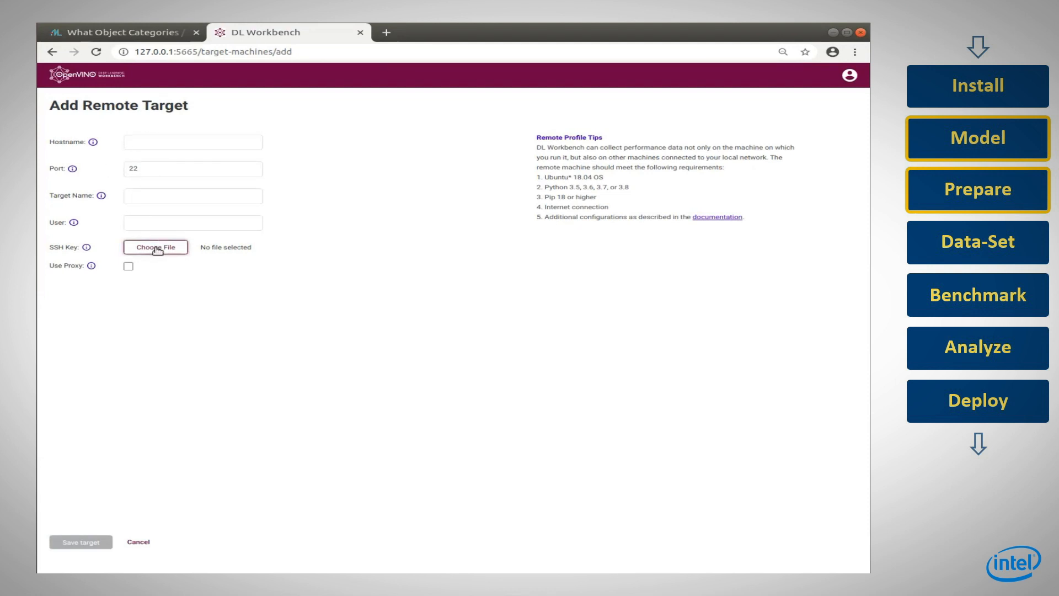
- Leave the remote target form and choose the Intel Core i7-6770HQ CPU as the local workstation's environment for the ssd_mobilenet_v2_coco configuration
click(52, 52)
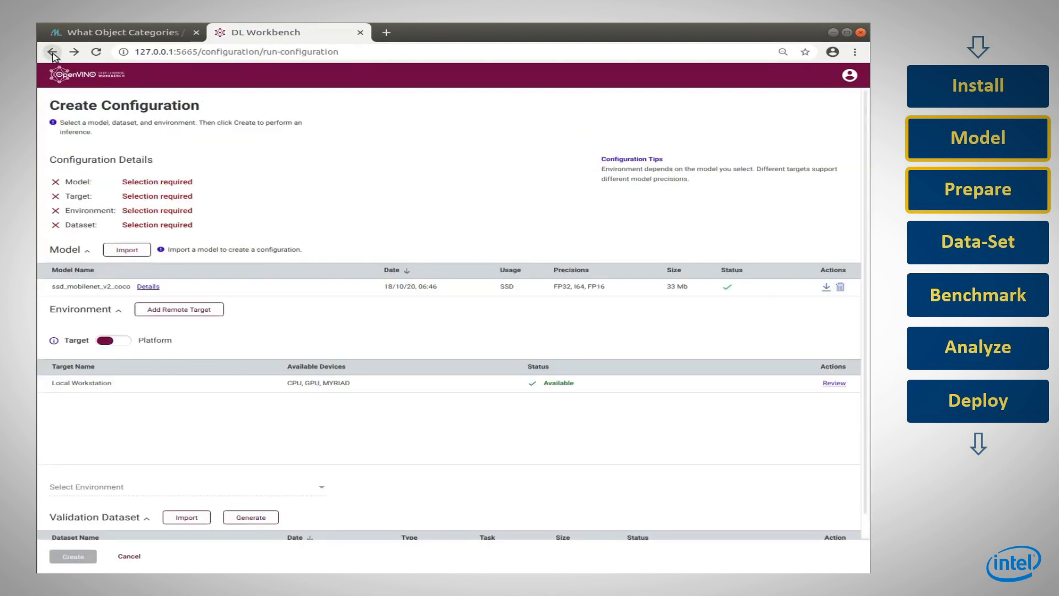
click(316, 489)
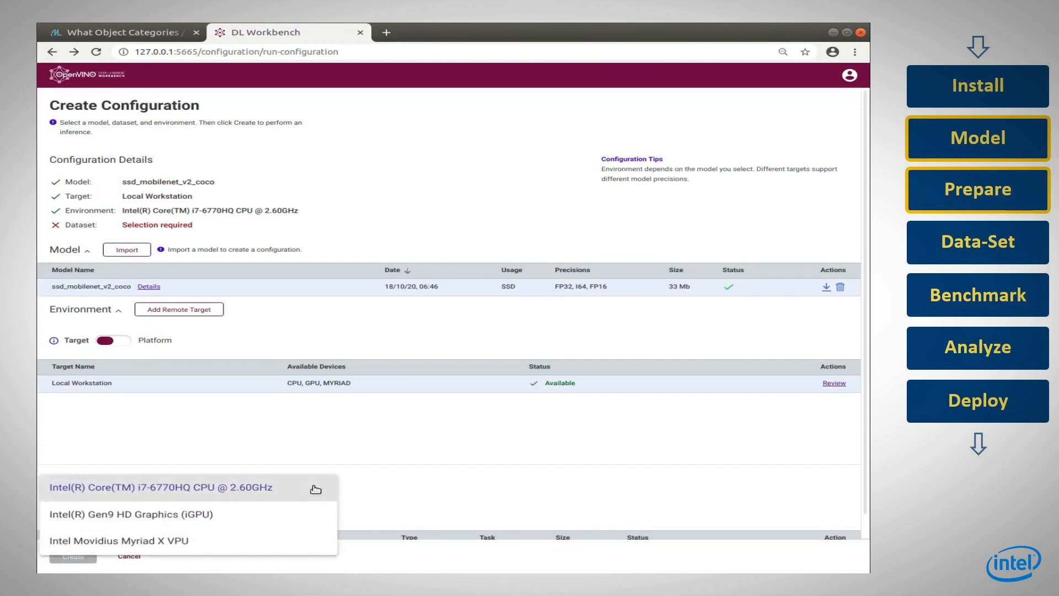
click(203, 492)
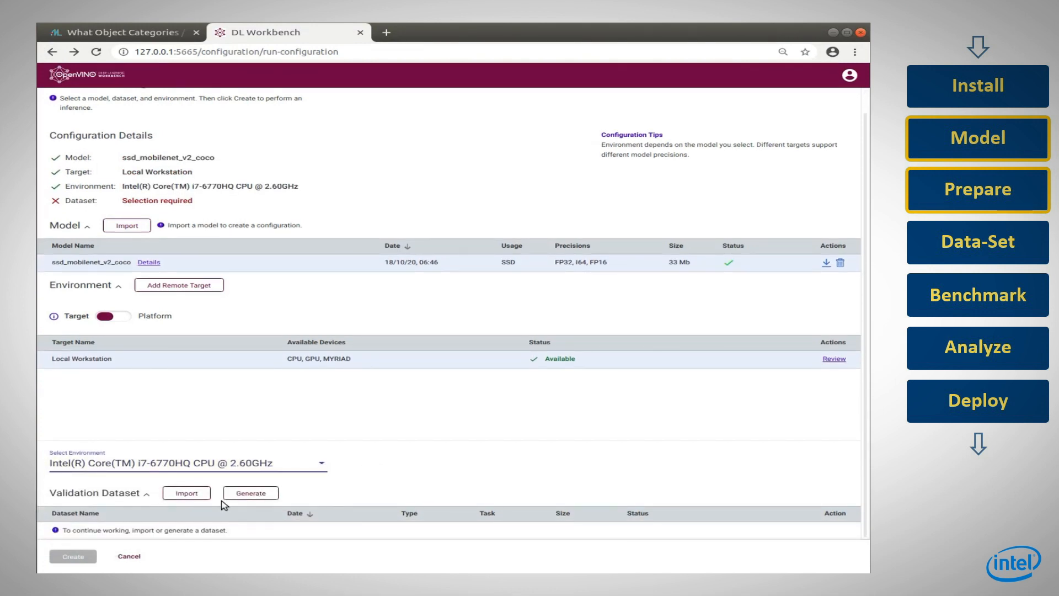
- Open the validation dataset import and review the format tips for ImageNet and COCO
click(188, 518)
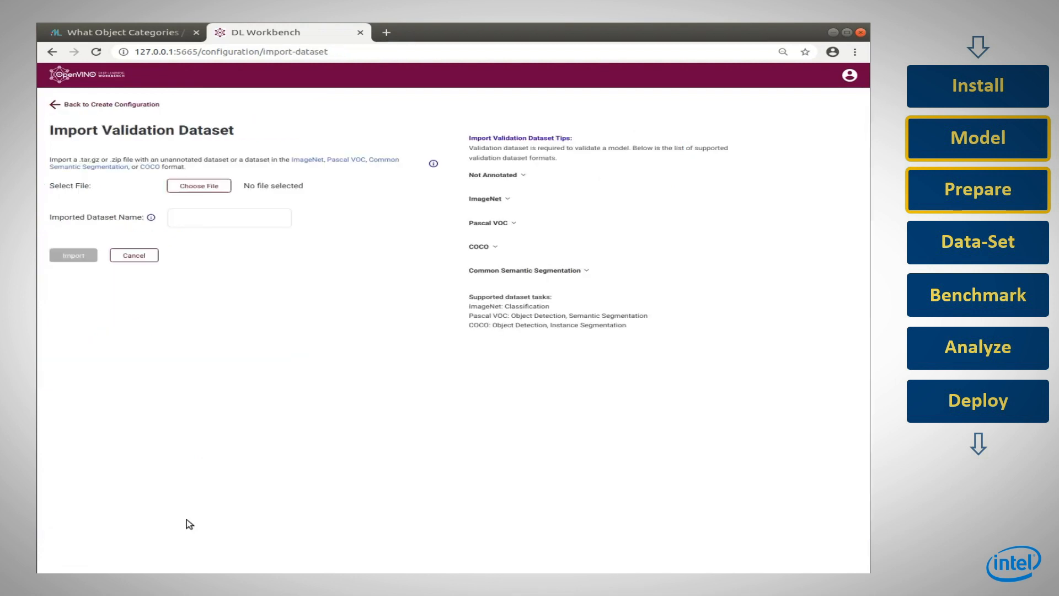
click(464, 196)
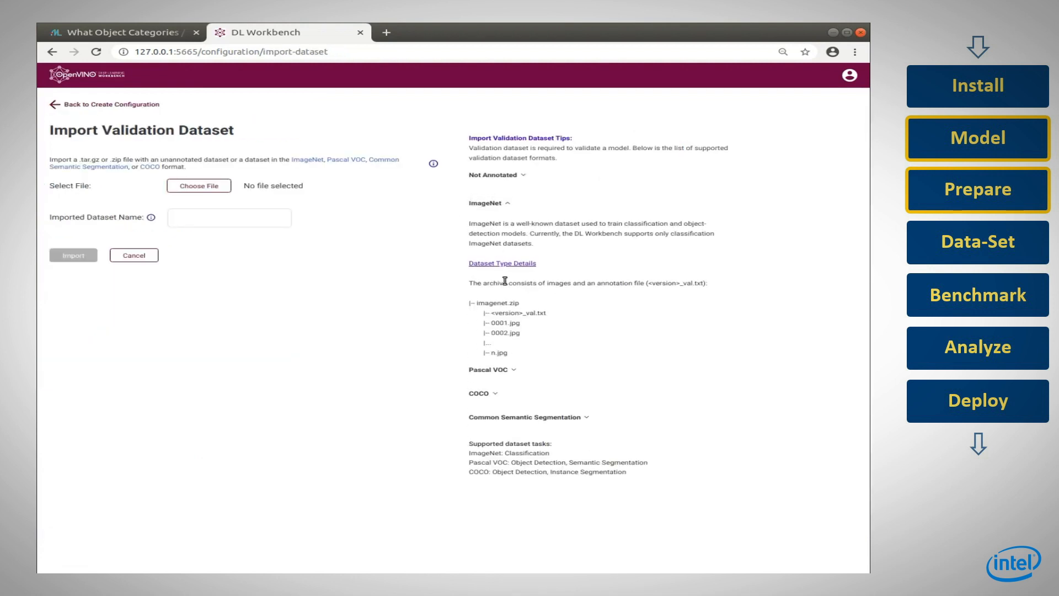
click(486, 203)
click(485, 251)
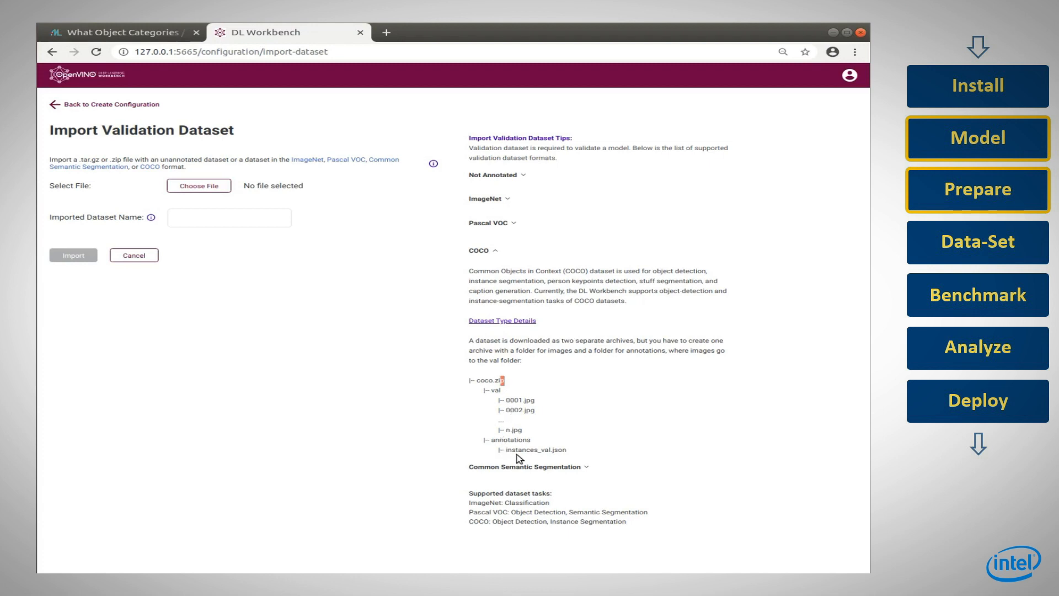
- Import My-COCO-2017.zip from the home folder as the validation dataset My-COCO-2017
click(199, 186)
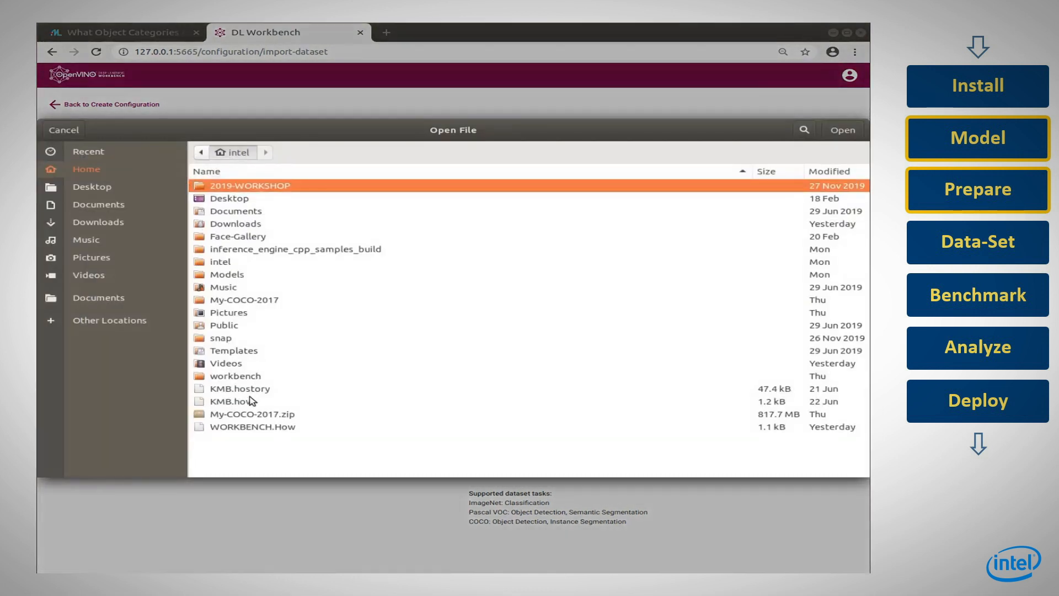
click(249, 415)
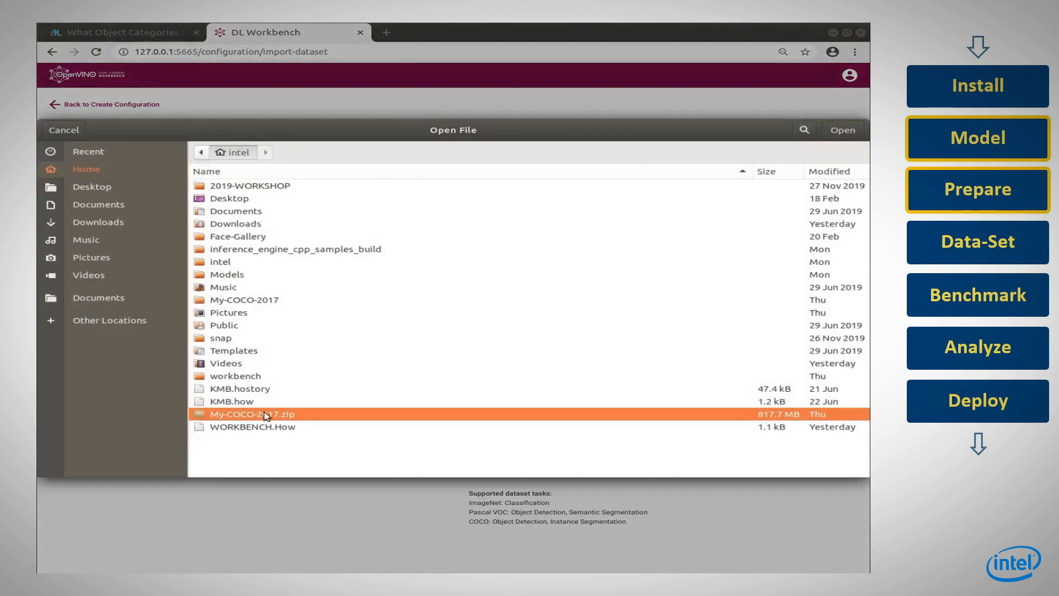
double_click(264, 418)
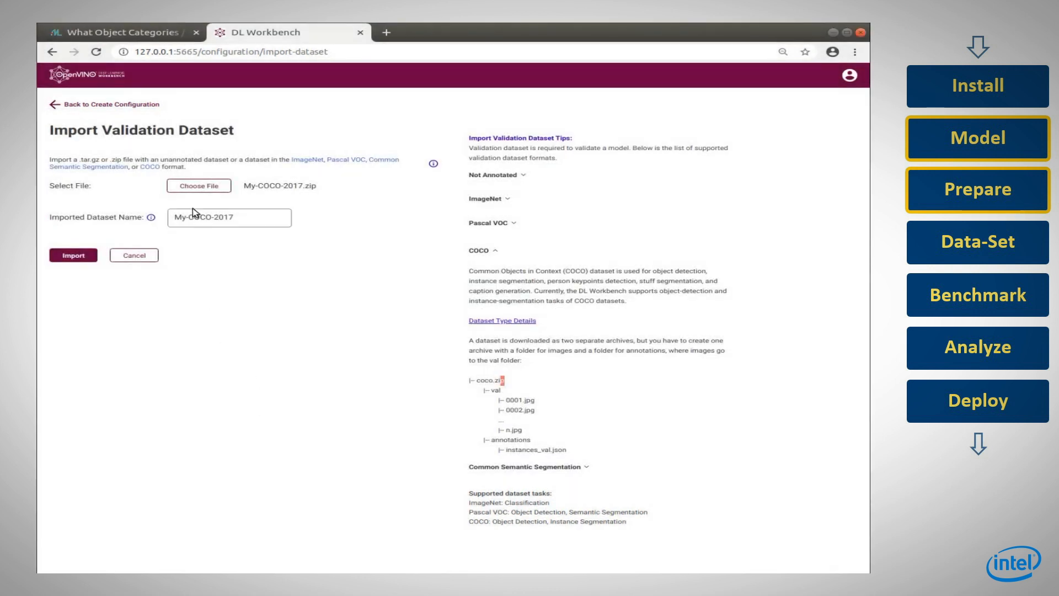
click(69, 255)
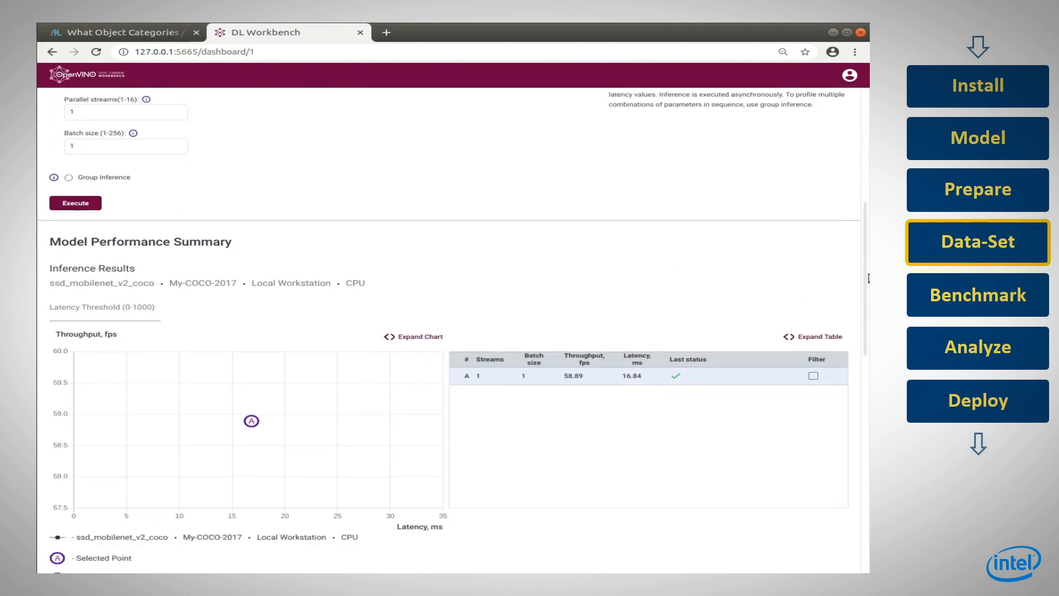
- Inspect the CPU result point on the throughput chart and the single-inference fields for parallel streams and batch size
mouse_move(284, 379)
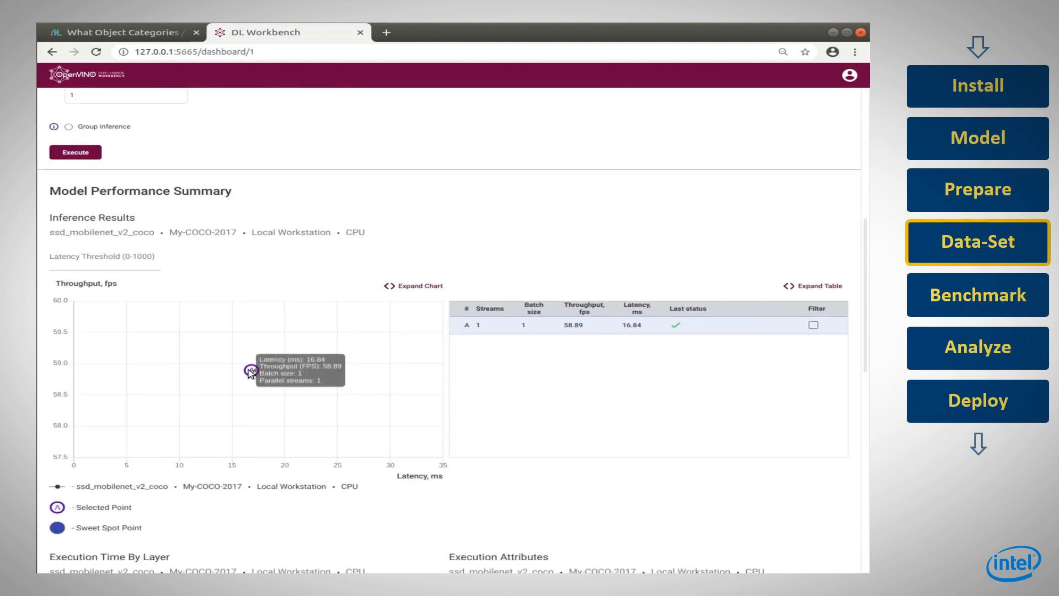
scroll(868, 342, up, 4)
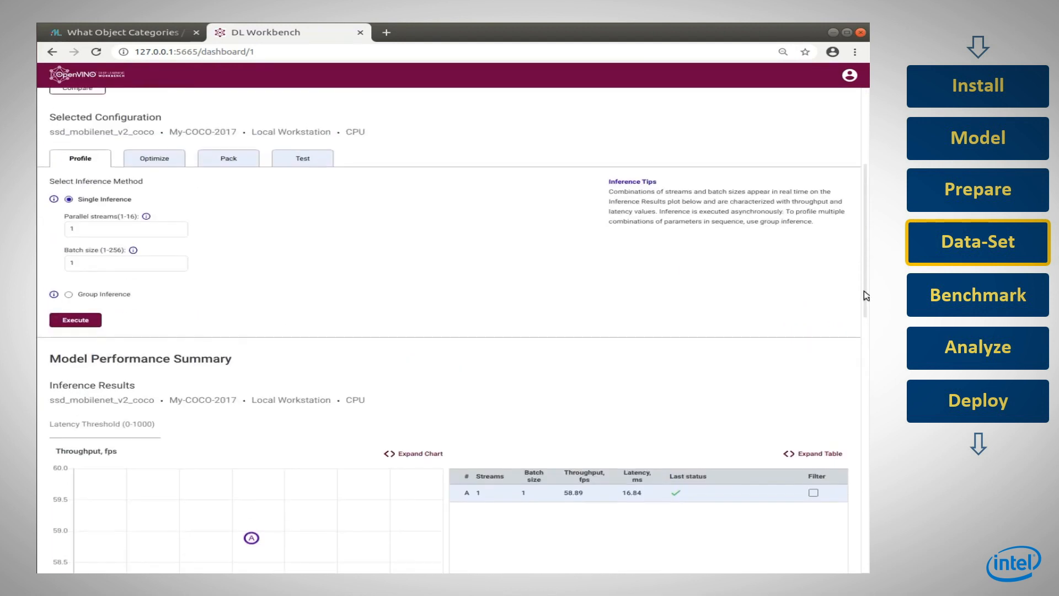
click(108, 321)
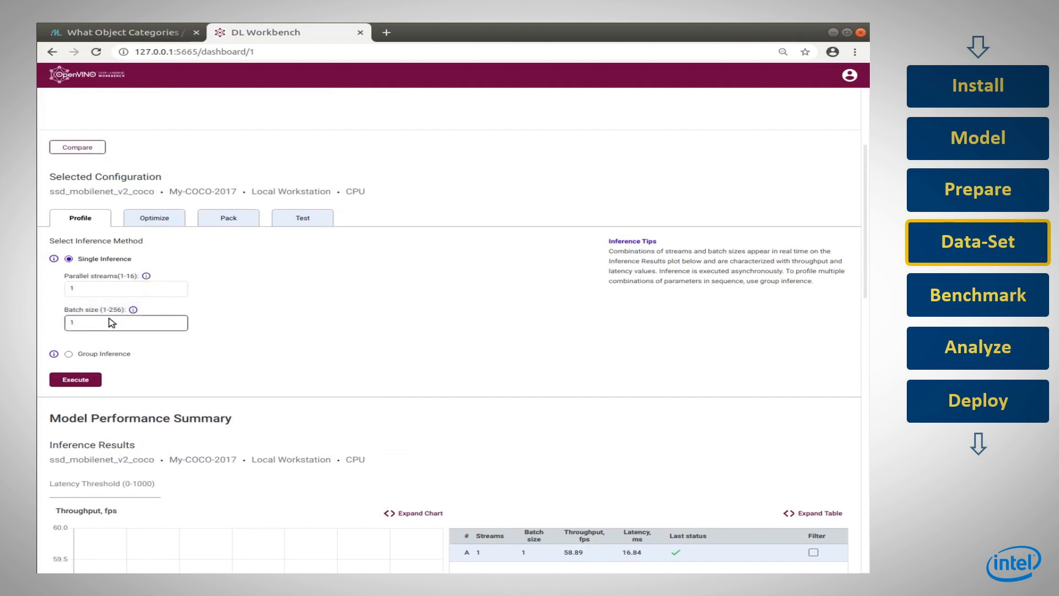
click(92, 289)
click(90, 323)
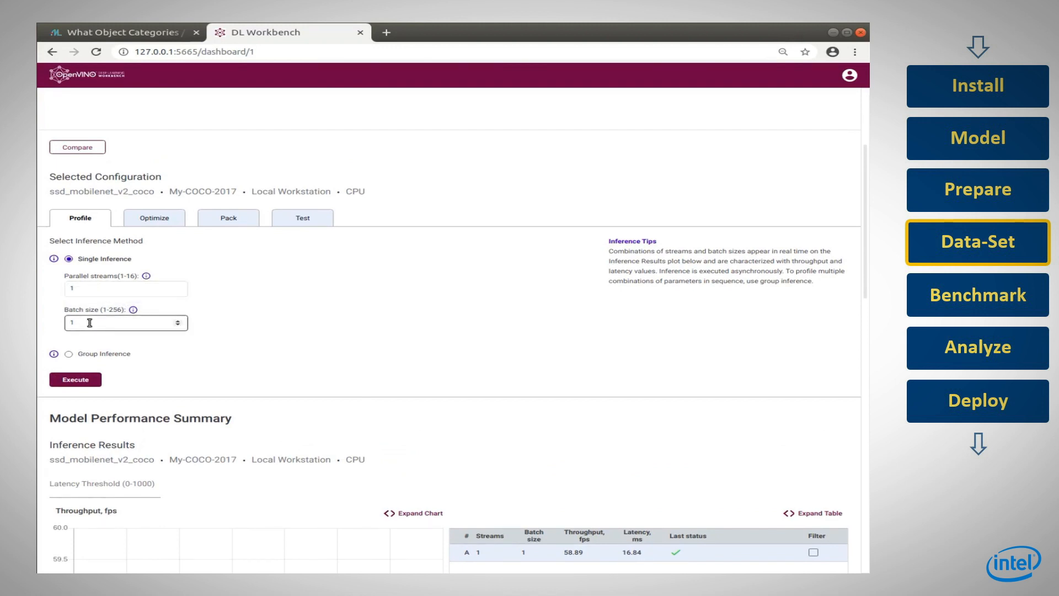
- Switch the CPU profiling to group inference and open its configuration with the batch size range 2^0-2^8 enabled
click(69, 355)
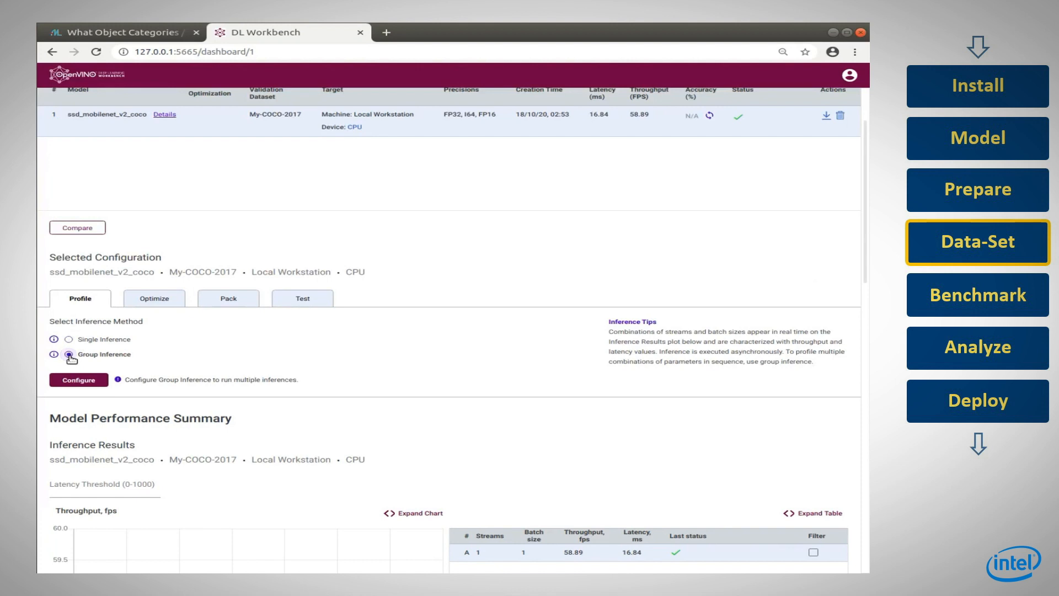
click(81, 386)
click(69, 228)
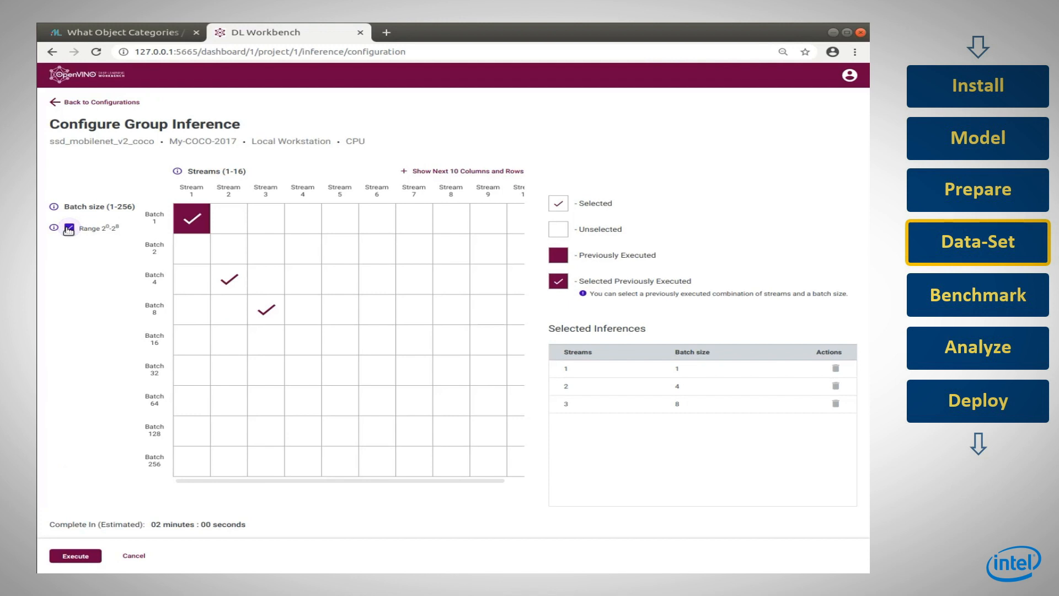
- Select the stream/batch combinations 2/2, 3/4 and 4/8 alongside 1/1, deselect 2/4 and 3/8, and execute the group inference
click(225, 252)
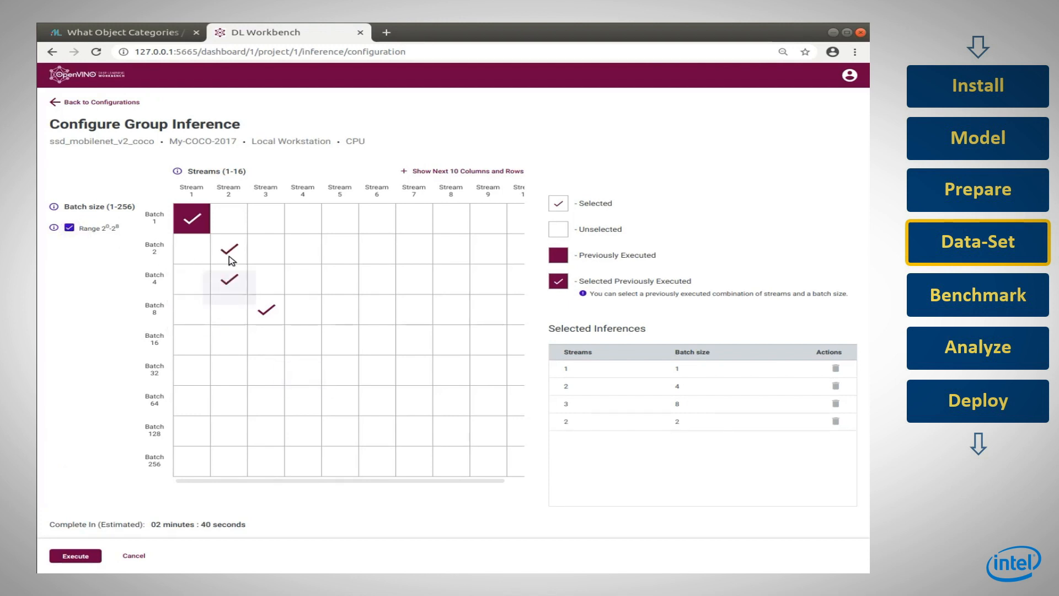
click(233, 281)
click(262, 284)
click(271, 310)
click(302, 312)
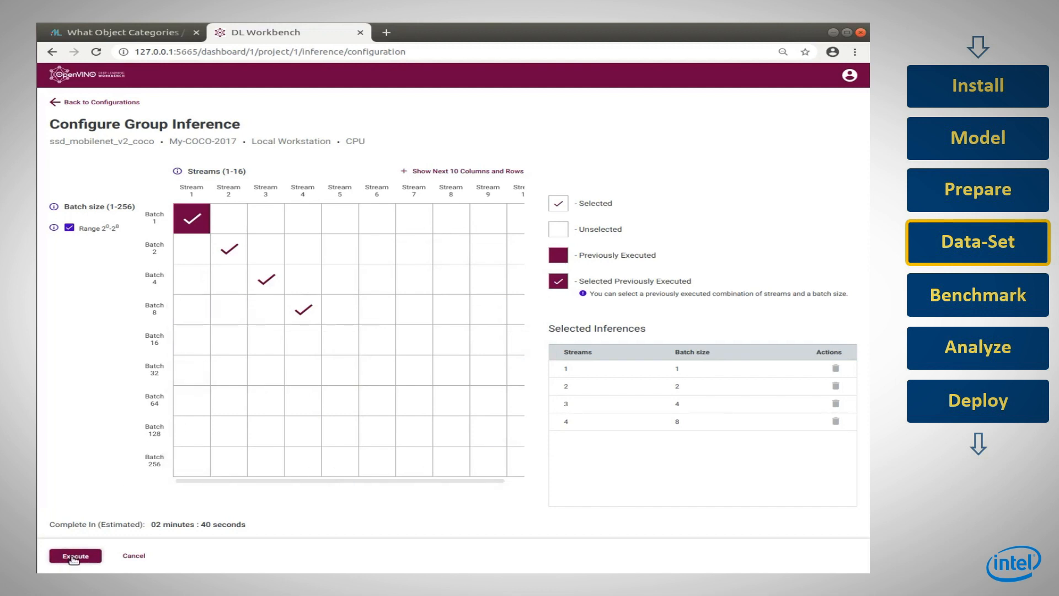
drag(190, 522, 267, 524)
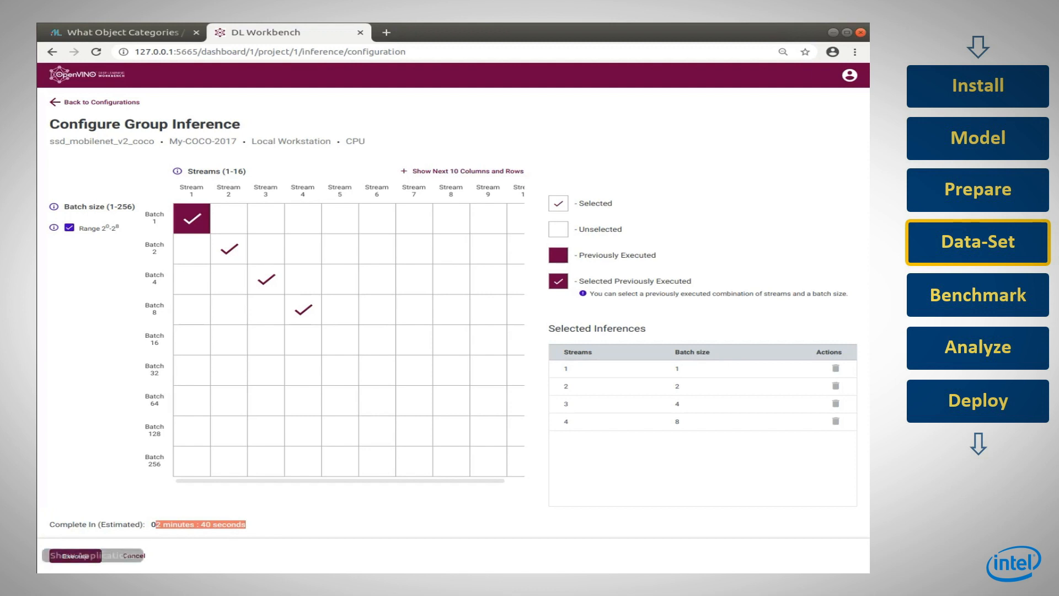
click(66, 558)
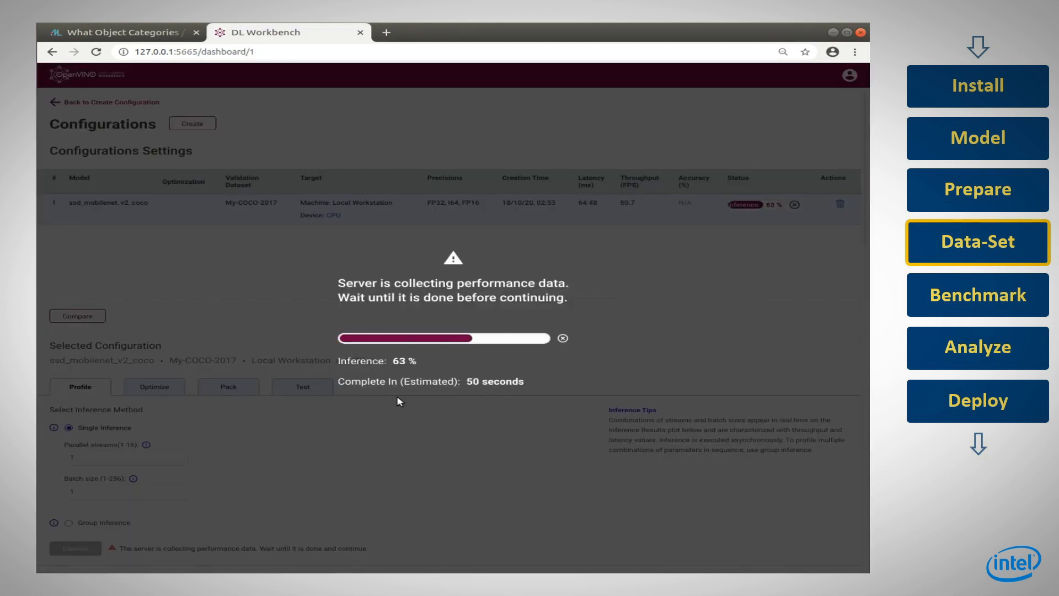
- Examine the latency and throughput of the CPU group inference points on the Model Performance Summary chart
scroll(397, 401, down, 8)
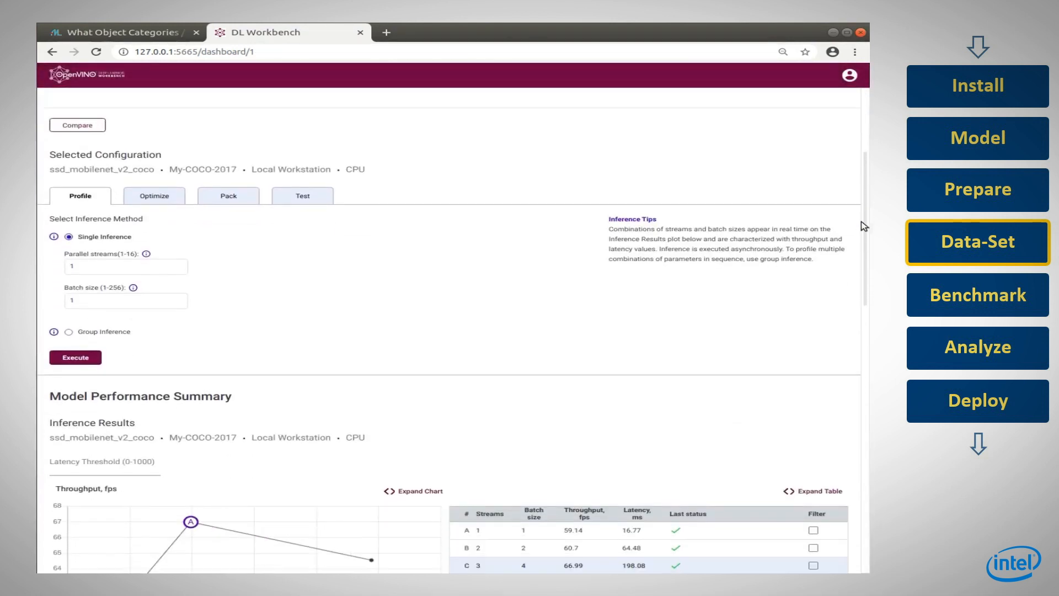
click(108, 418)
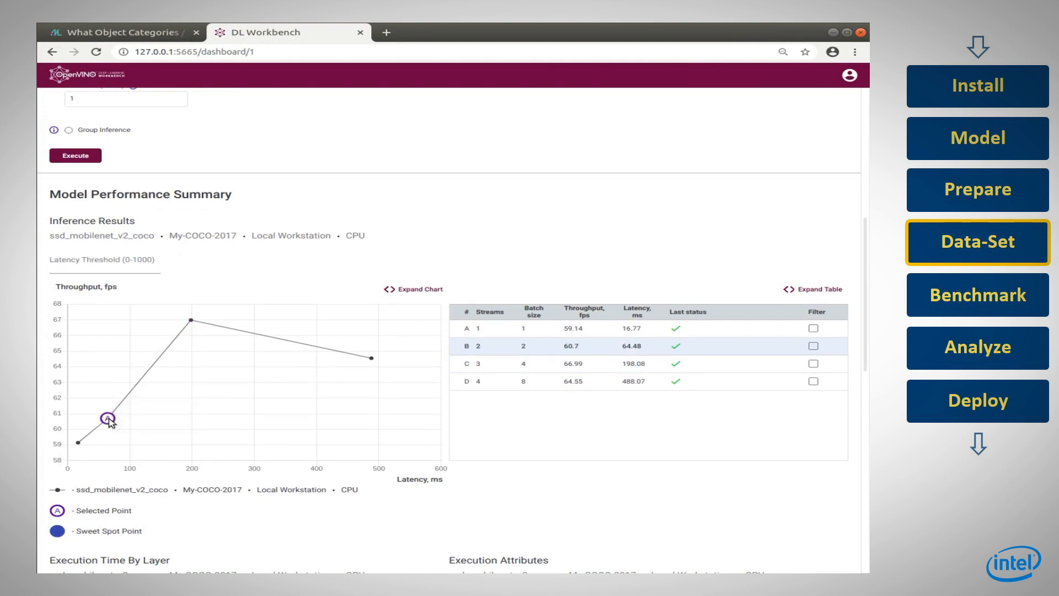
mouse_move(369, 360)
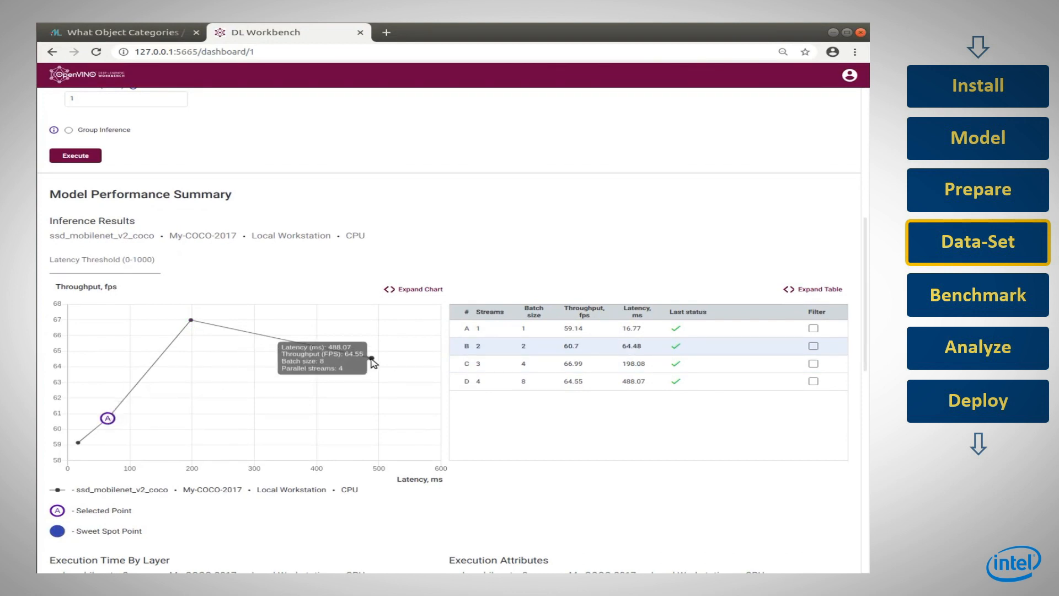
scroll(307, 400, up, 6)
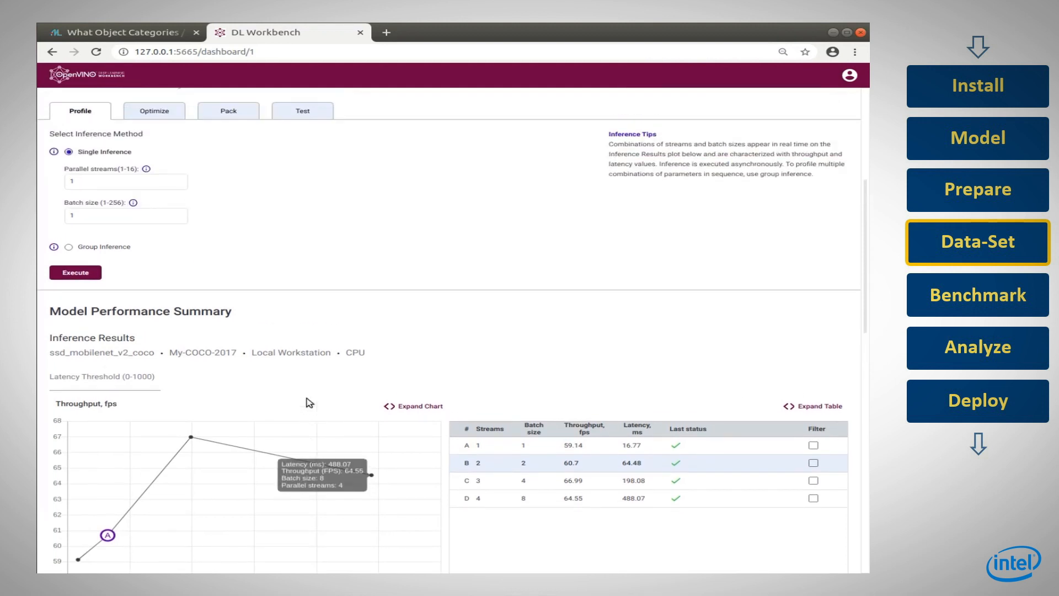
scroll(309, 403, up, 2)
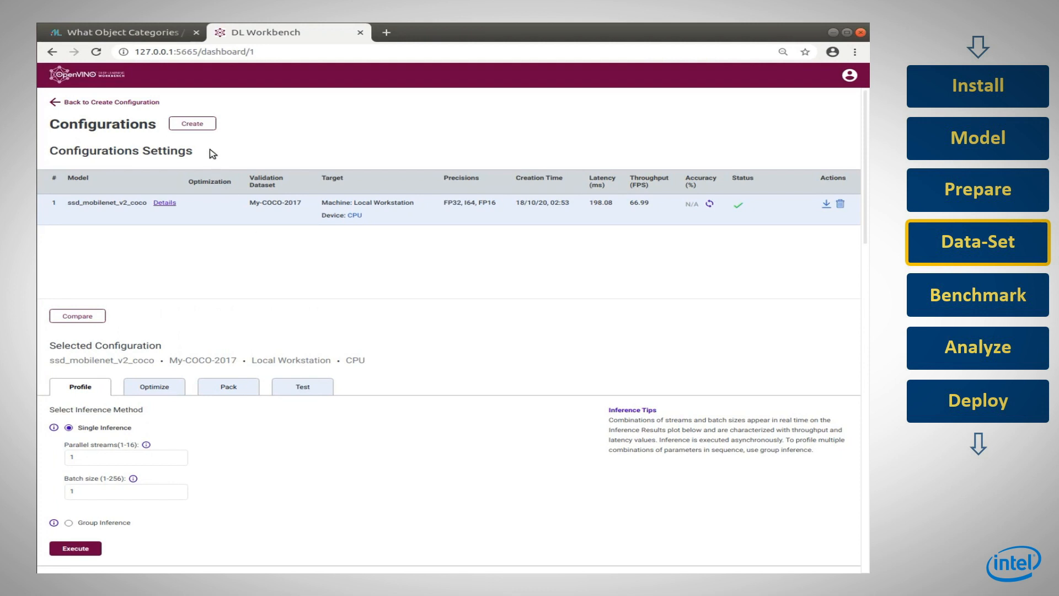
- Create a second configuration for ssd_mobilenet_v2_coco with My-COCO-2017 on the Intel Gen9 HD Graphics (iGPU) environment
click(192, 123)
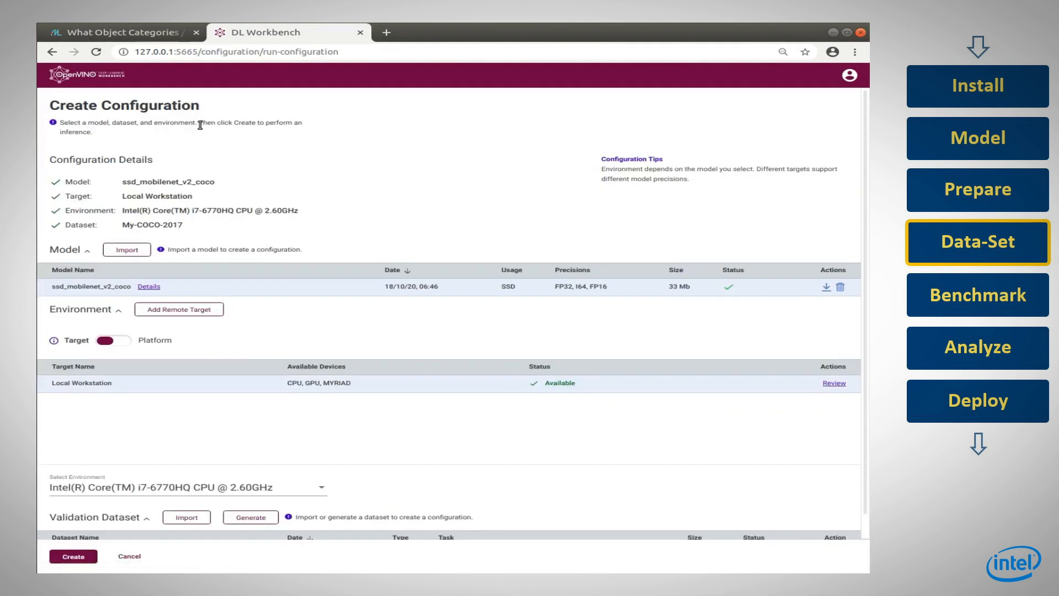
scroll(244, 470, down, 1)
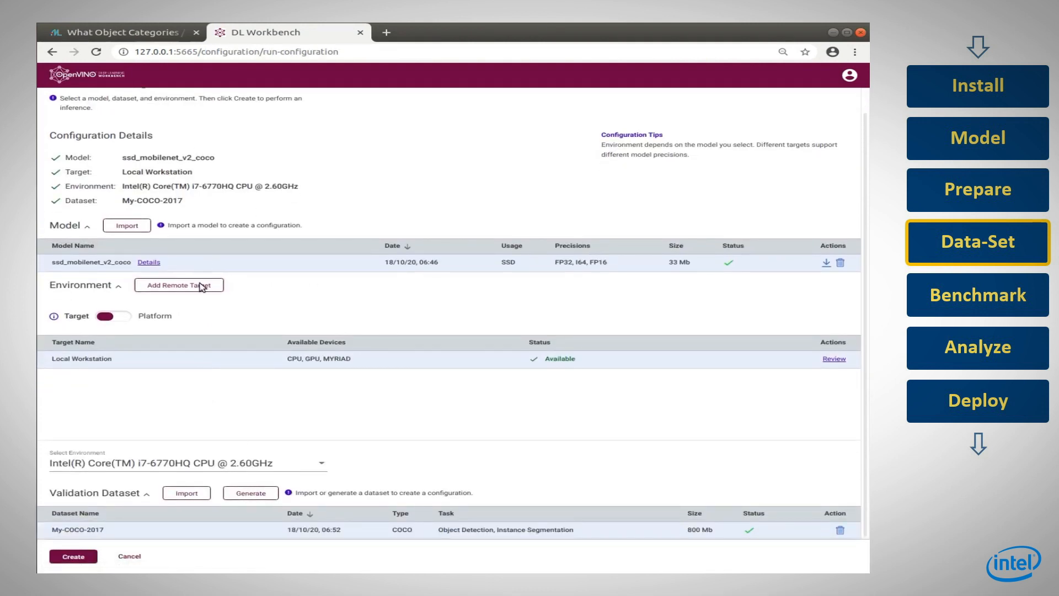
click(320, 464)
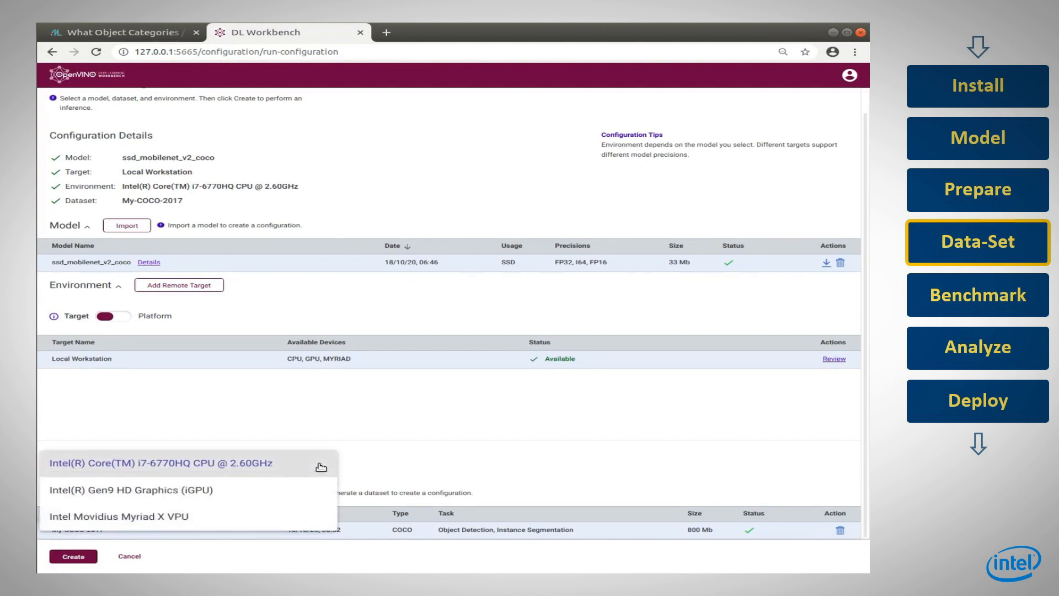
click(189, 498)
click(83, 557)
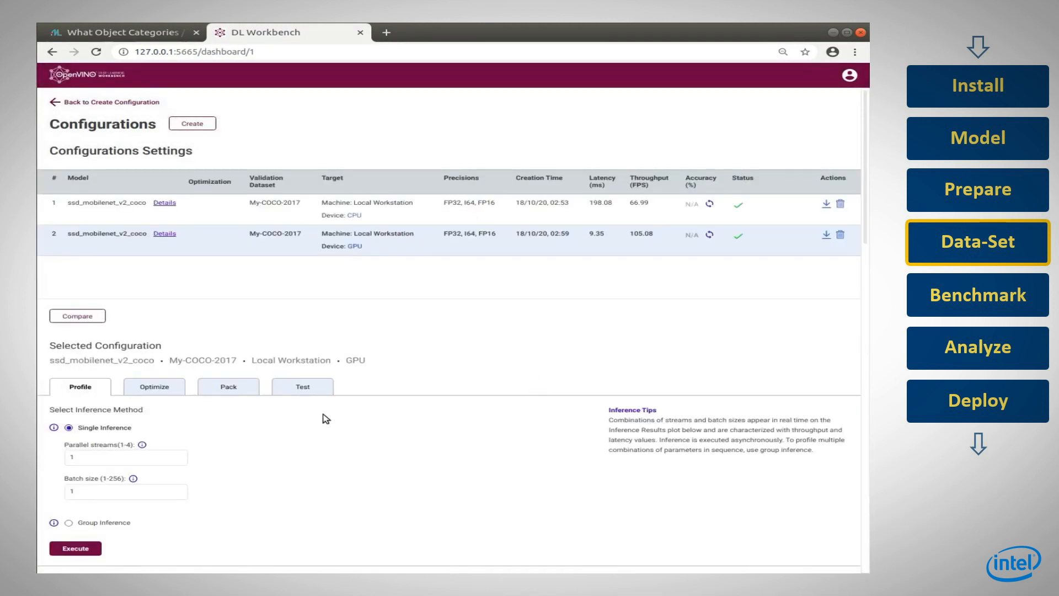
- Inspect the latency and throughput of the single-inference point on the GPU configuration's chart
scroll(298, 442, down, 7)
mouse_move(276, 463)
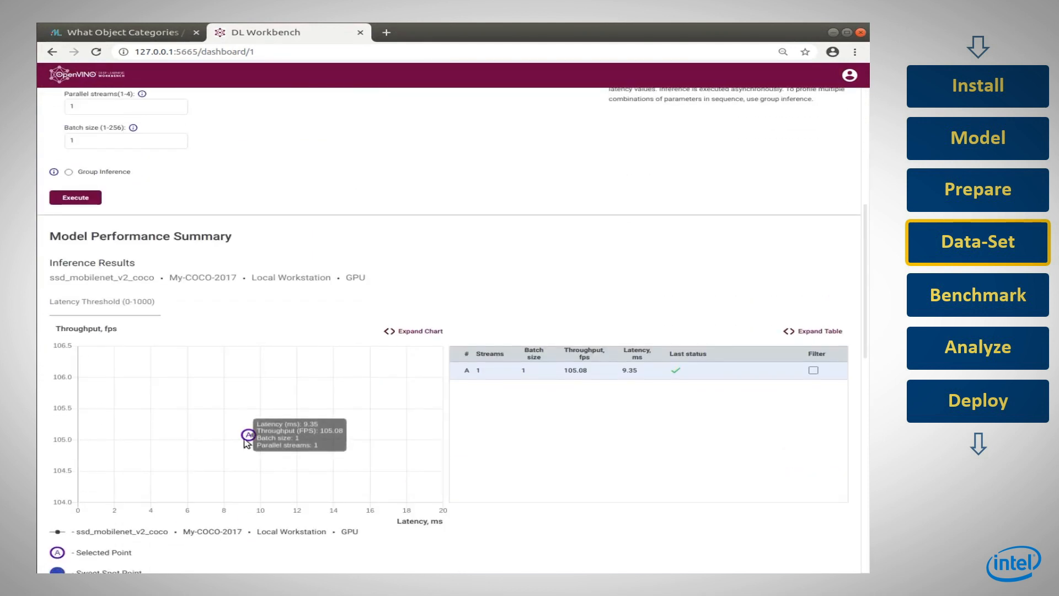
scroll(247, 441, up, 3)
- Execute a GPU group inference with the 2^0-2^8 batch range and the stream/batch combinations 1/1, 2/2, 3/4 and 4/8
click(68, 319)
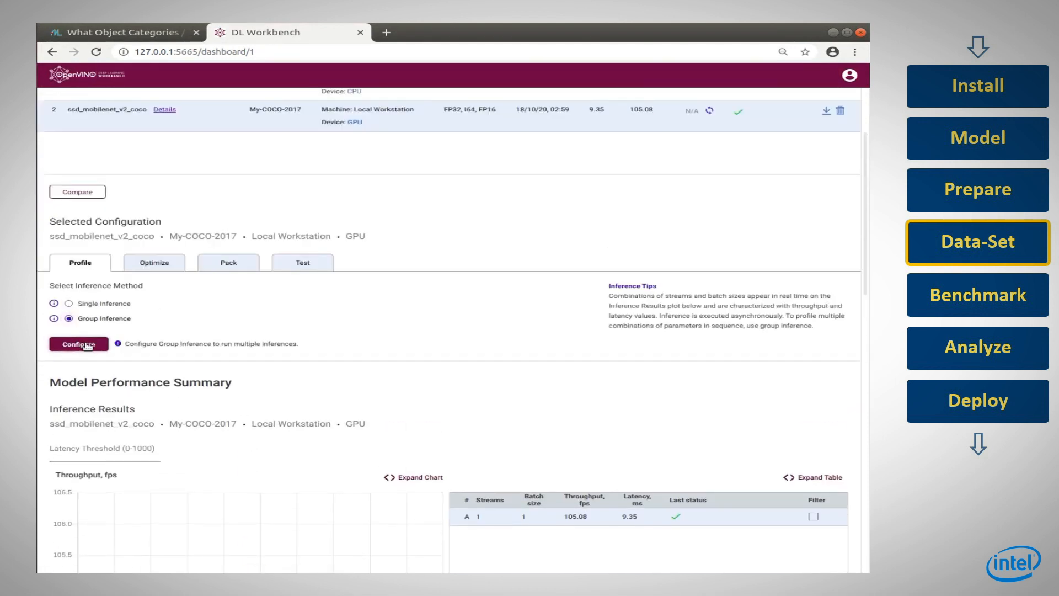
click(79, 344)
click(69, 227)
click(191, 218)
click(229, 249)
click(267, 281)
click(302, 309)
click(93, 555)
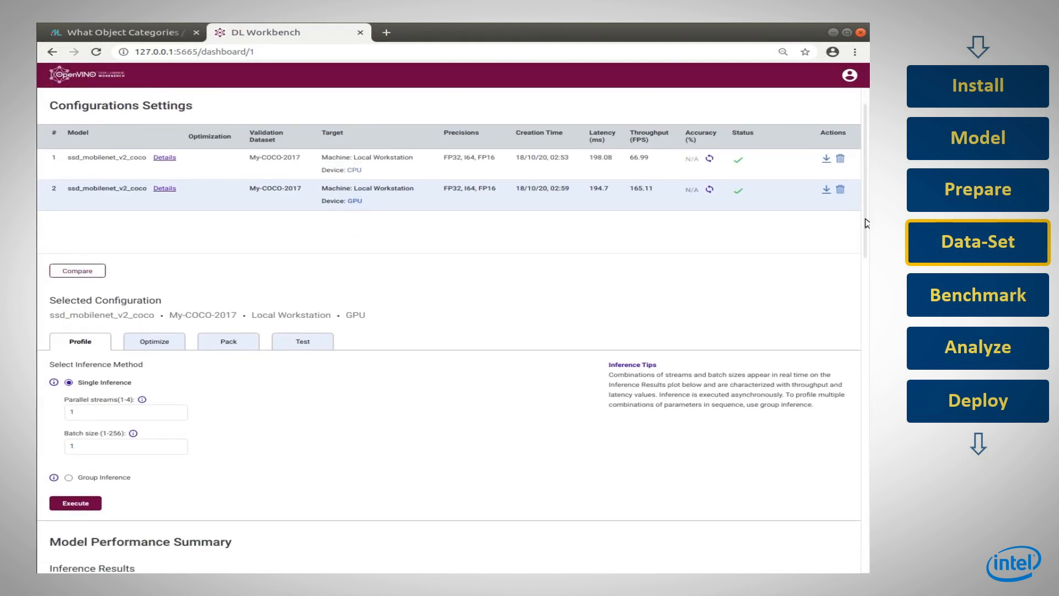
- Create a third configuration for ssd_mobilenet_v2_coco with My-COCO-2017 on the Intel Movidius Myriad X VPU environment
scroll(869, 334, down, 6)
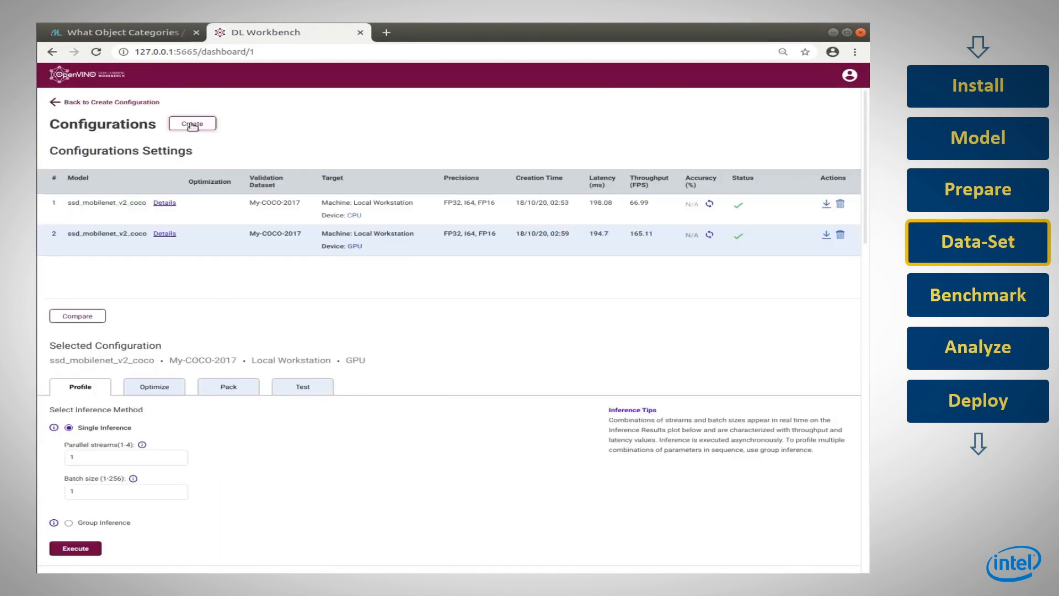
click(193, 127)
scroll(204, 386, down, 1)
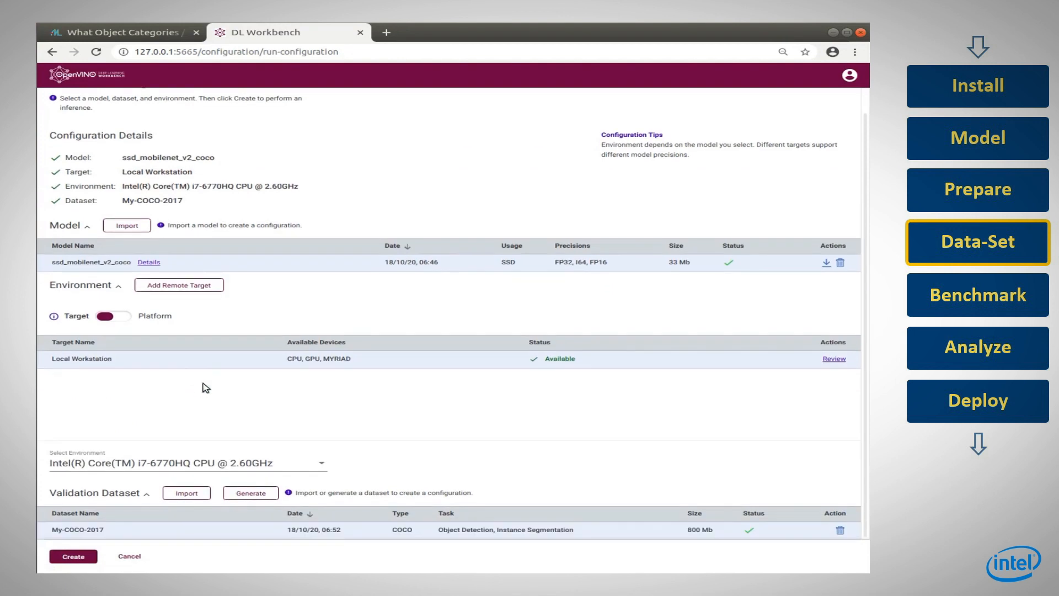
click(244, 467)
click(161, 515)
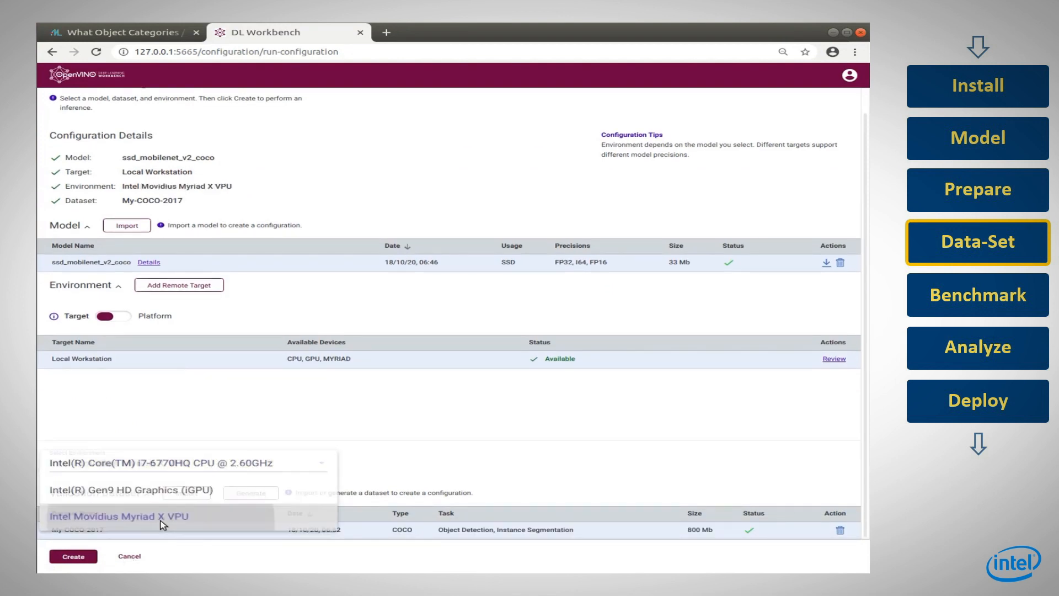
click(80, 557)
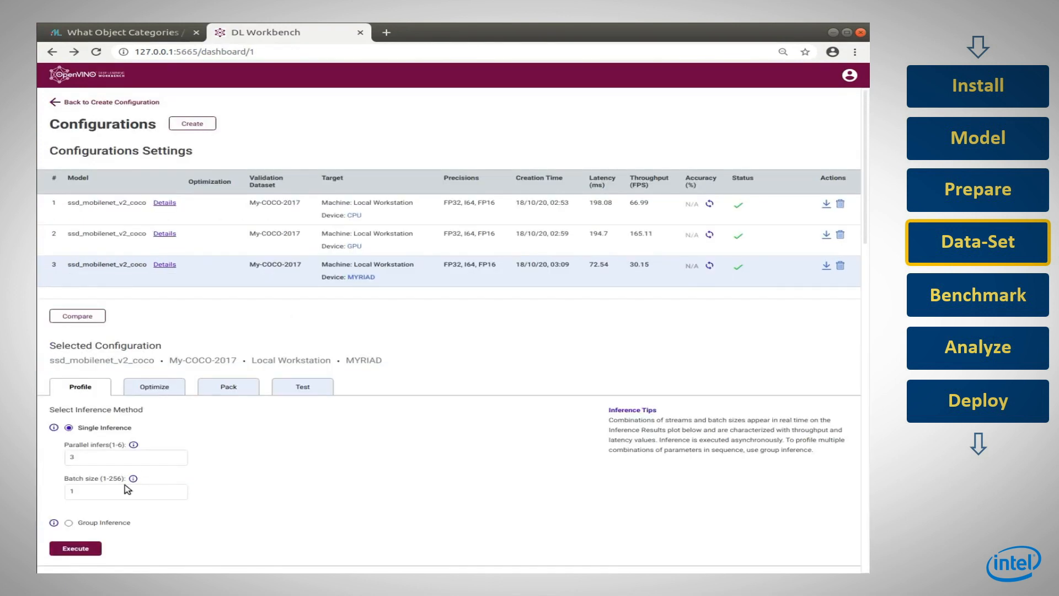
- Execute a MYRIAD group inference with the 2^0-2^8 batch range and the stream/batch combinations 1/1, 2/2, 3/4 and 4/8
click(75, 526)
click(78, 471)
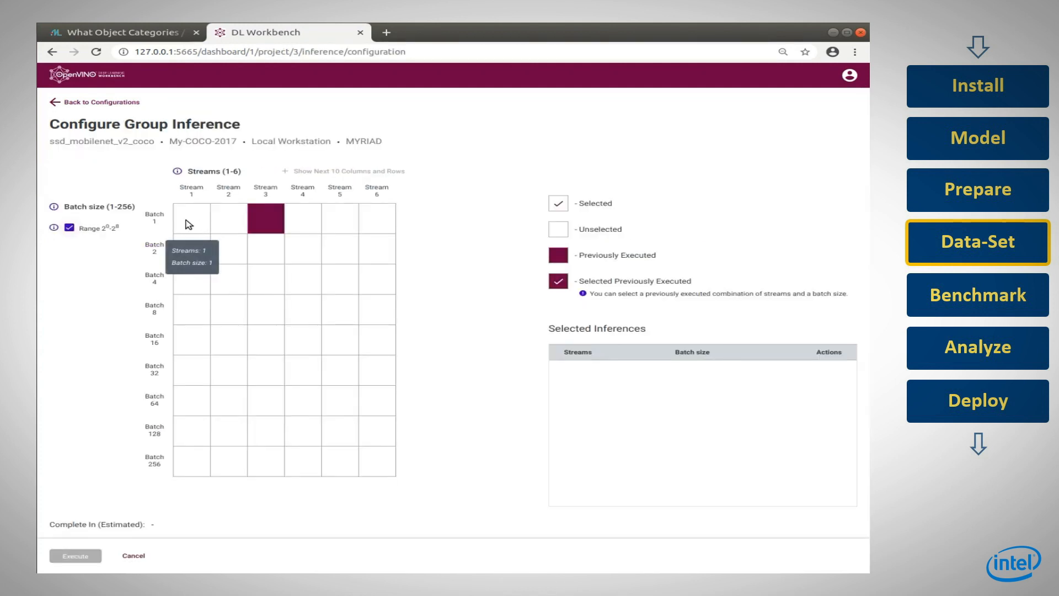
click(188, 221)
click(229, 251)
click(266, 283)
click(304, 318)
click(94, 552)
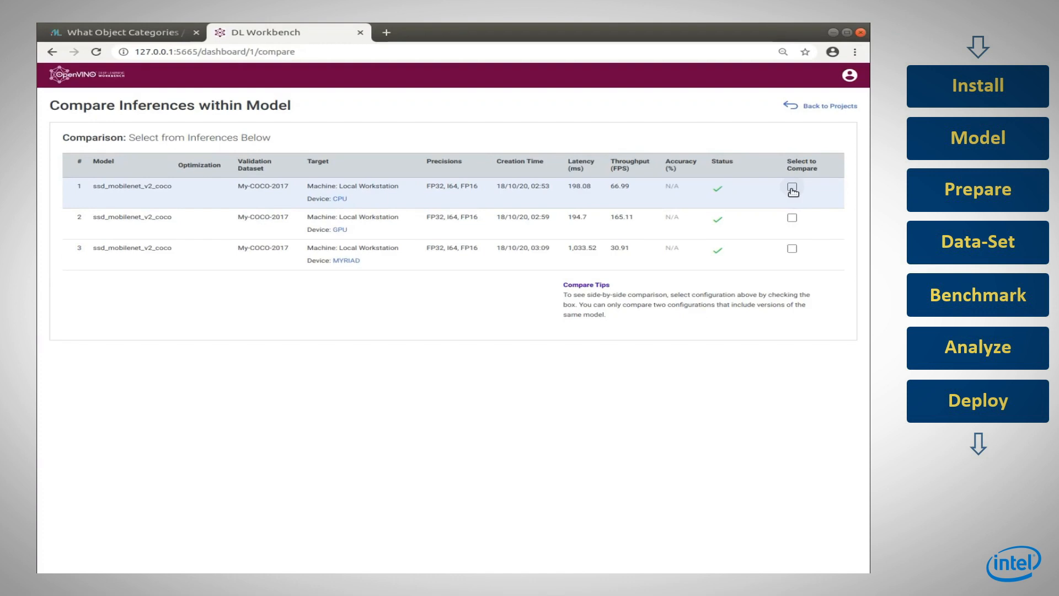
- Compare the CPU and GPU configurations and examine the latency and throughput of the points on their comparison chart
click(793, 189)
click(784, 217)
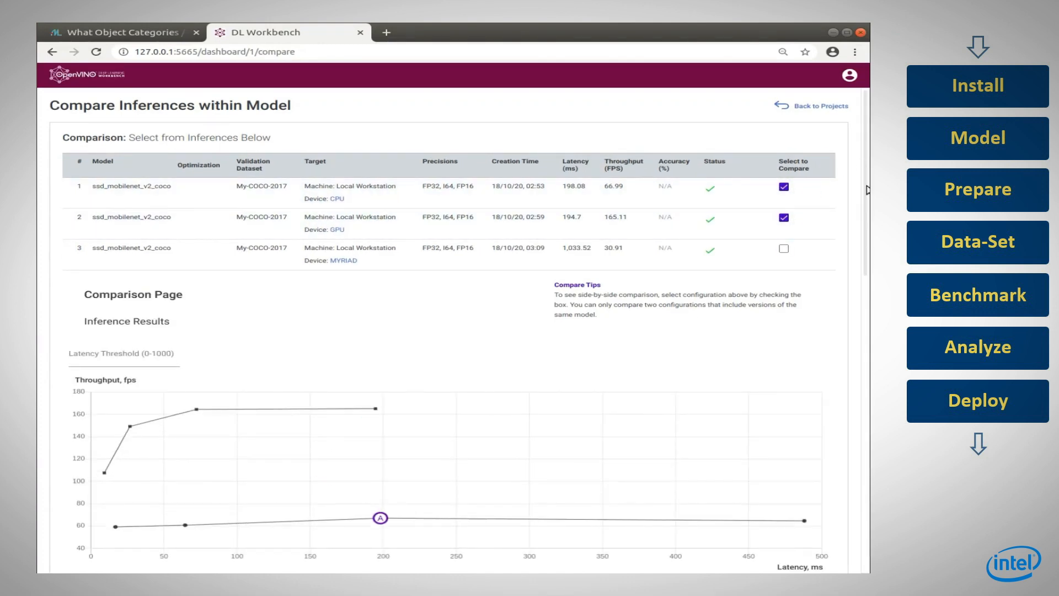
scroll(867, 190, down, 3)
mouse_move(334, 364)
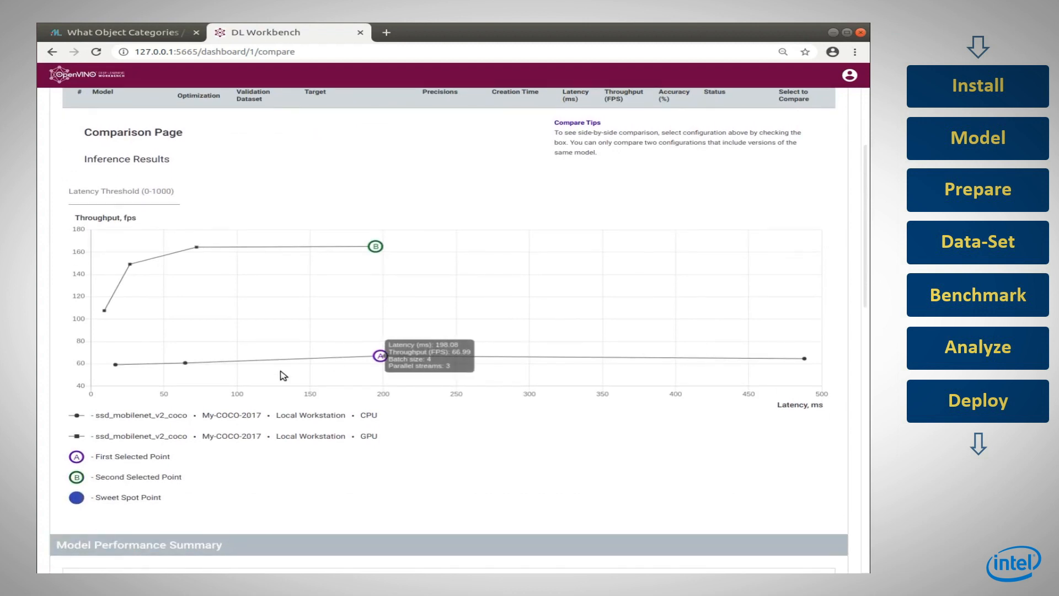
mouse_move(209, 280)
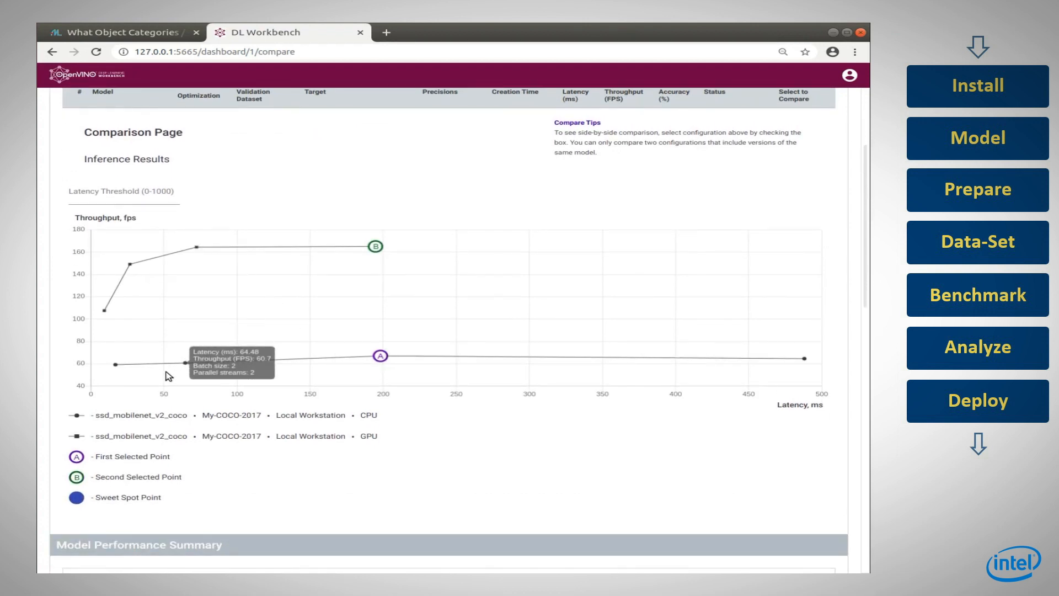
mouse_move(683, 380)
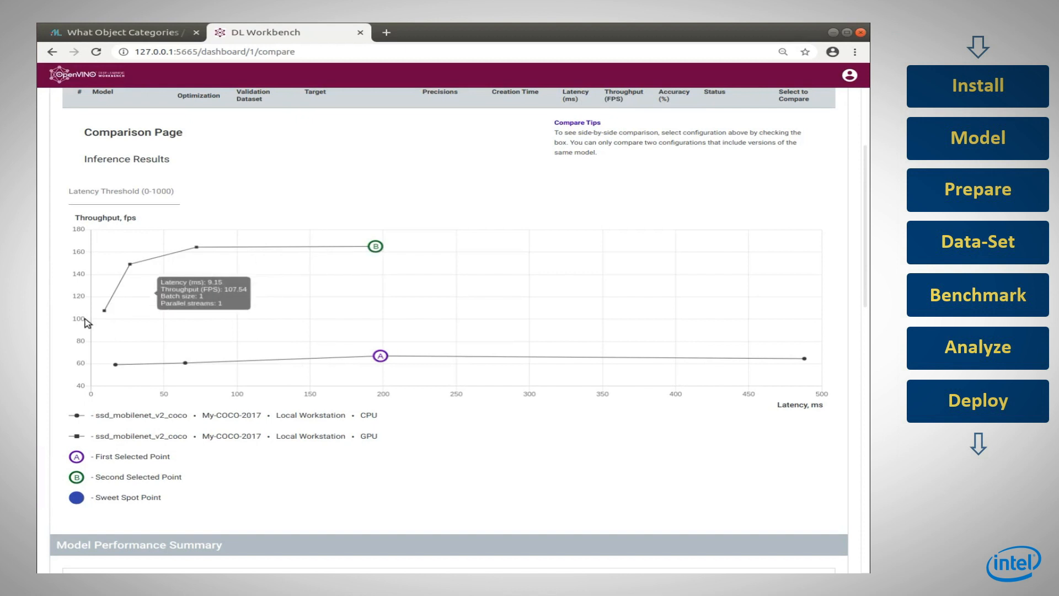
mouse_move(105, 317)
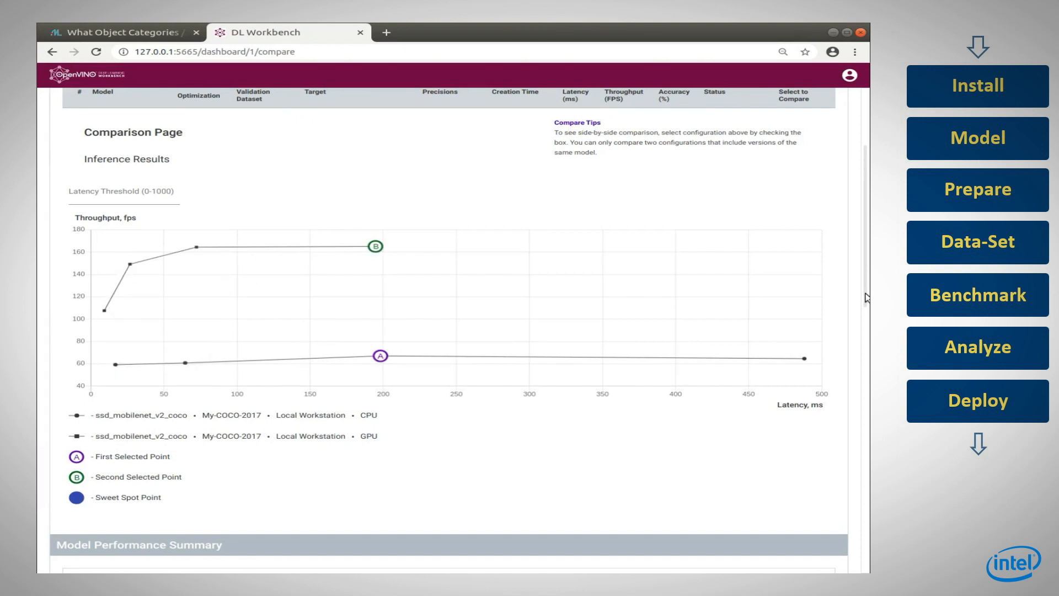
- Replace the CPU configuration with MYRIAD in the comparison and inspect its chart points against the GPU ones
scroll(794, 222, up, 3)
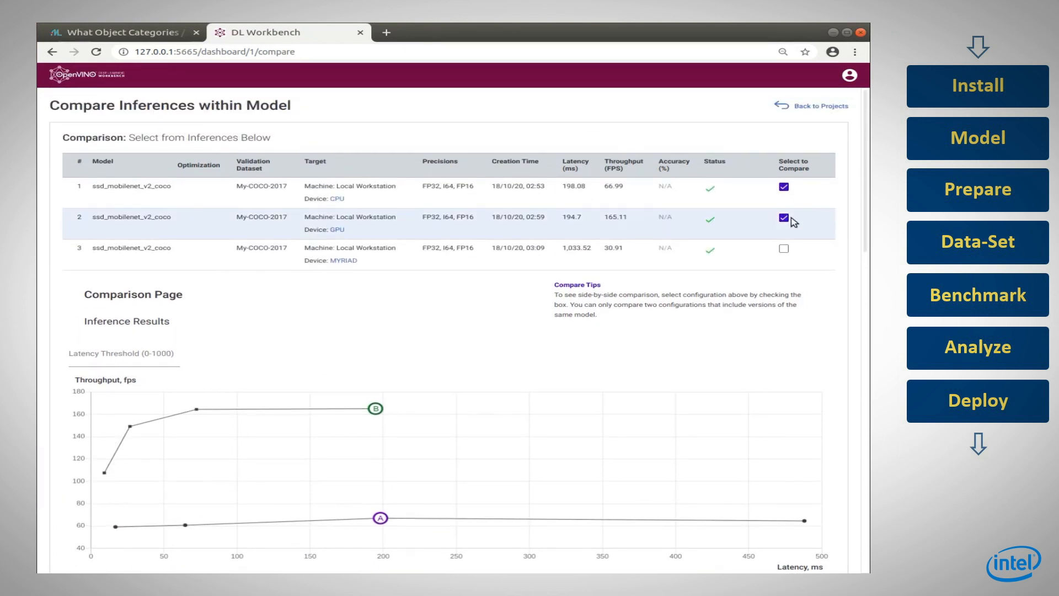
click(785, 188)
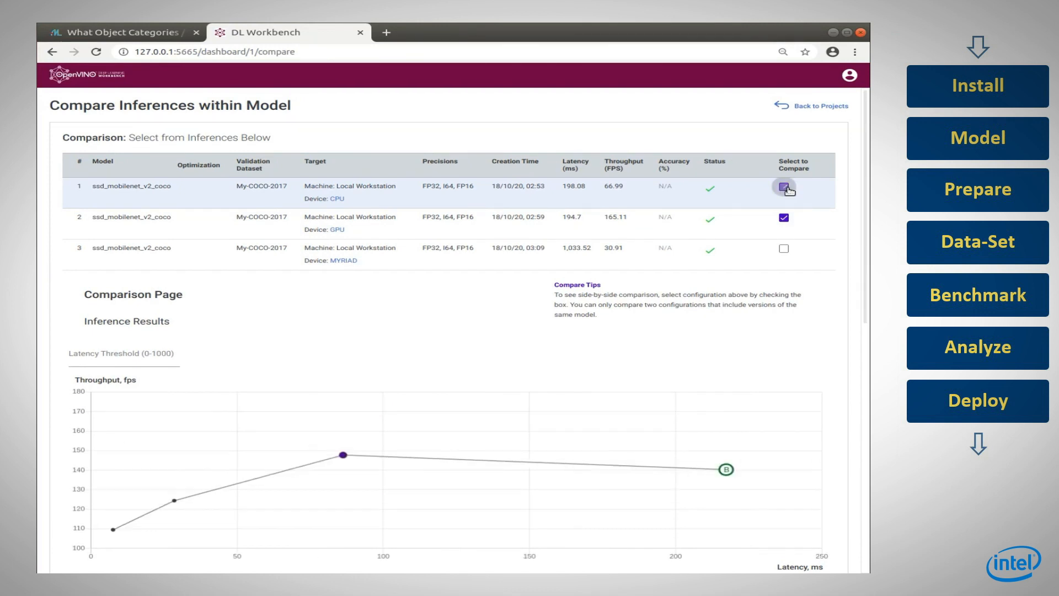
click(784, 250)
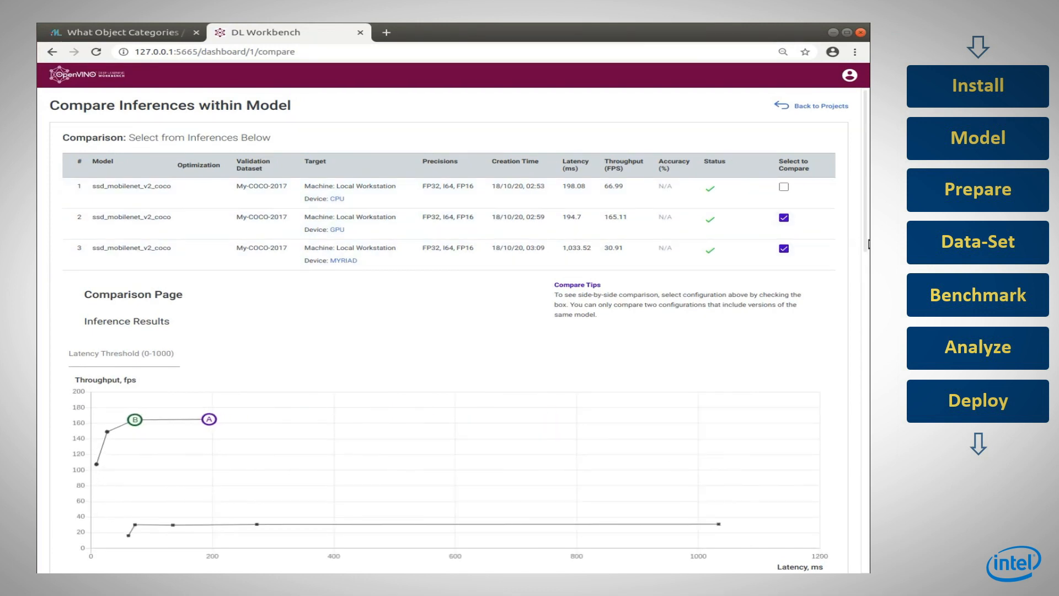
scroll(869, 256, down, 1)
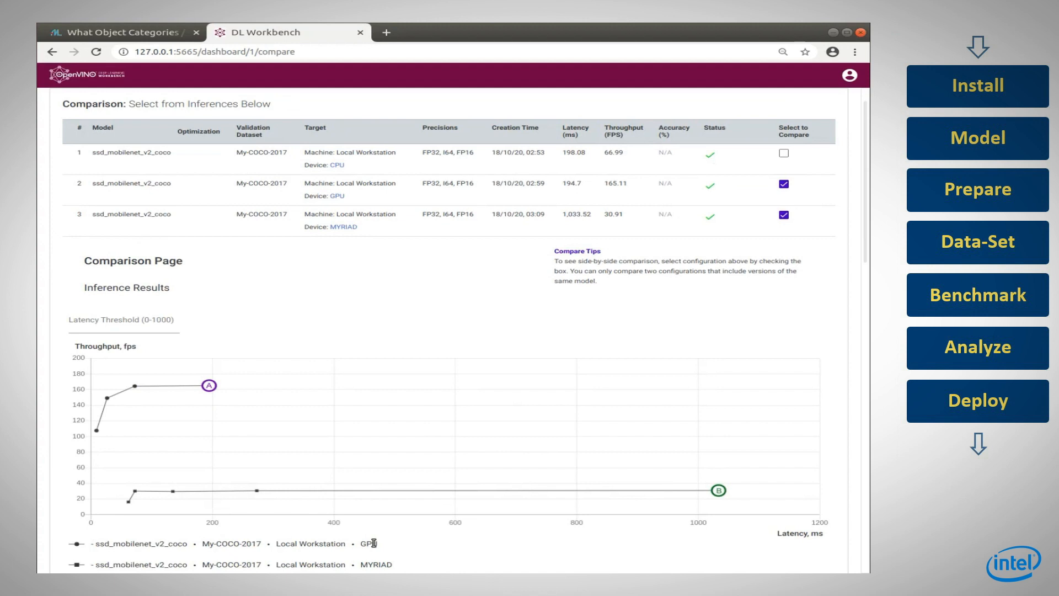
mouse_move(138, 492)
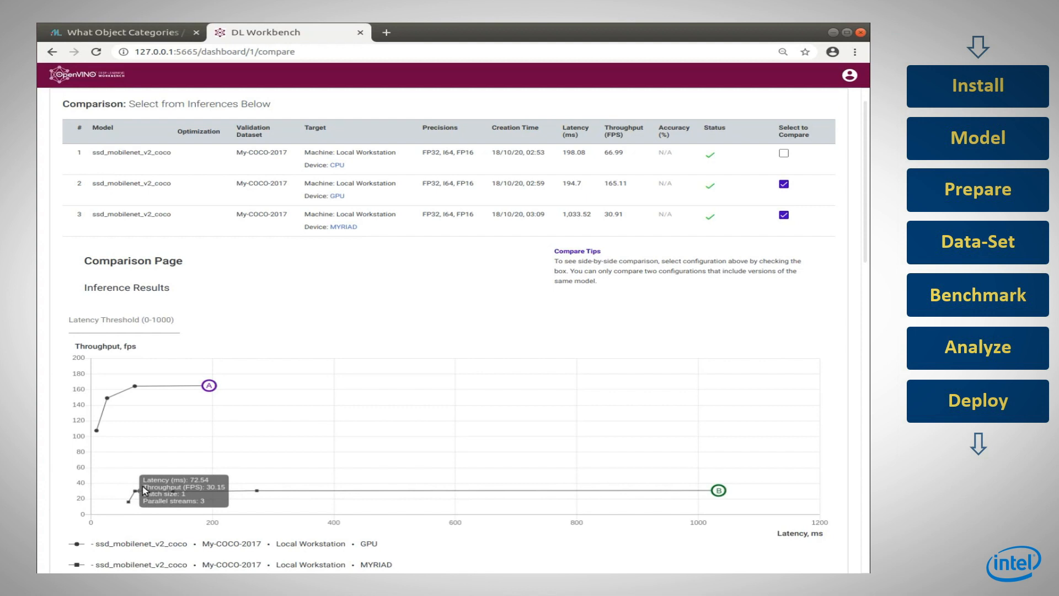
mouse_move(135, 388)
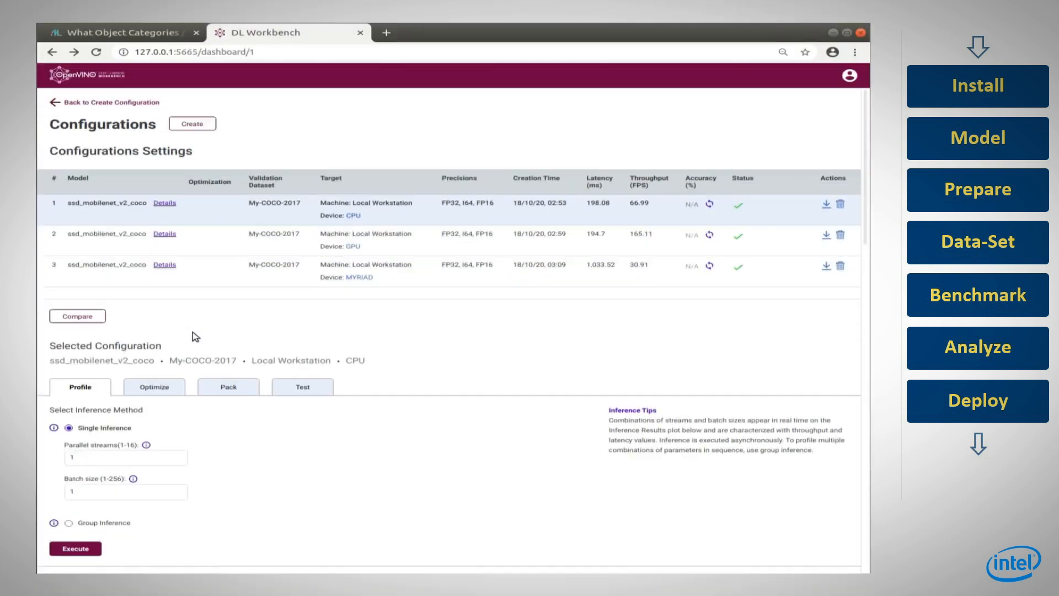
- Optimize the CPU configuration with INT8 calibration, using the Default Method on 100% of the My-COCO-2017 images
scroll(119, 259, down, 3)
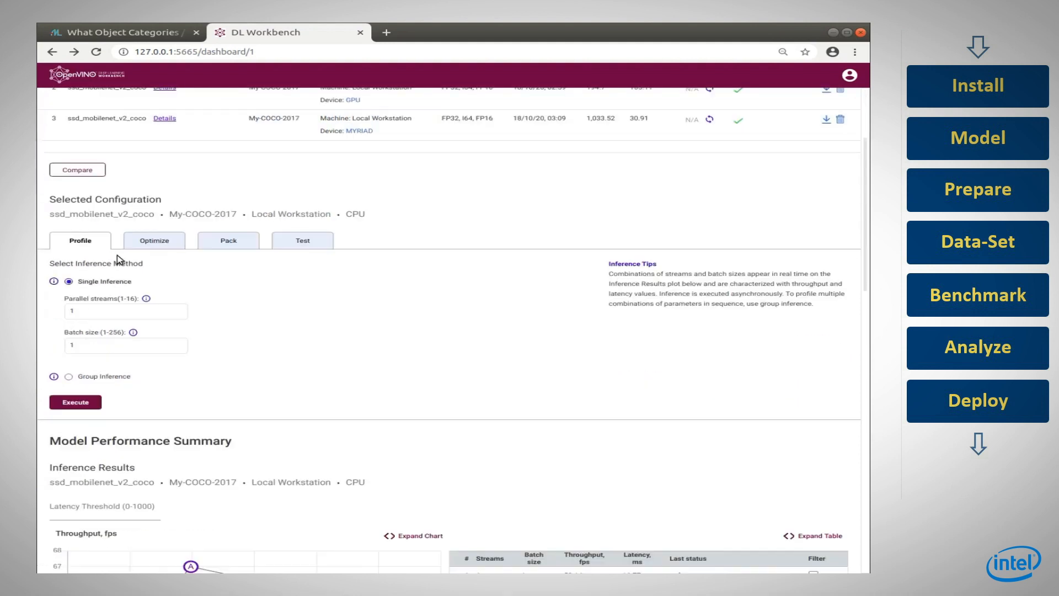
click(146, 243)
click(54, 285)
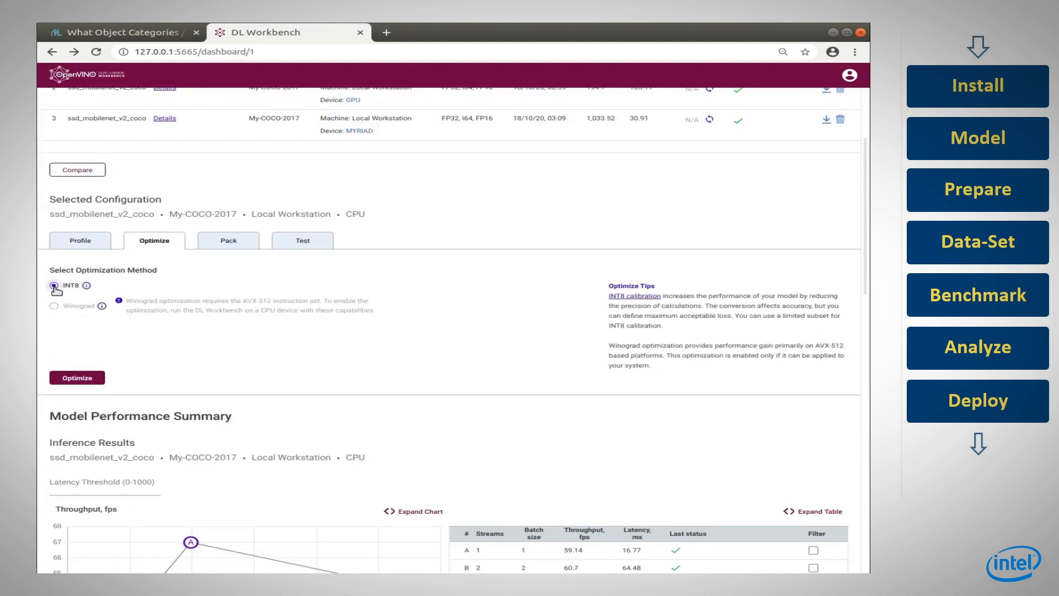
click(78, 378)
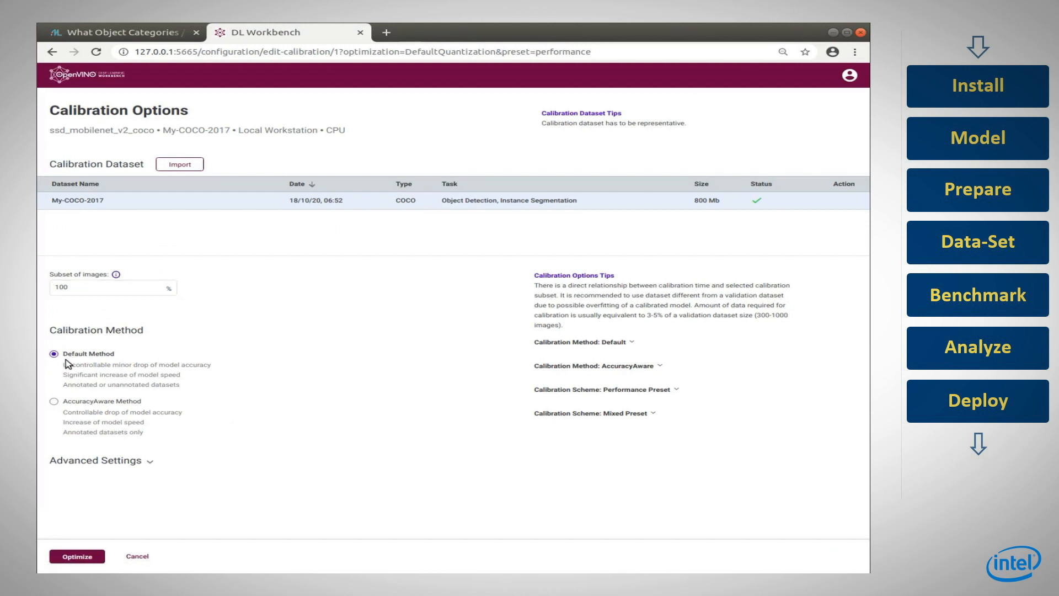
click(54, 402)
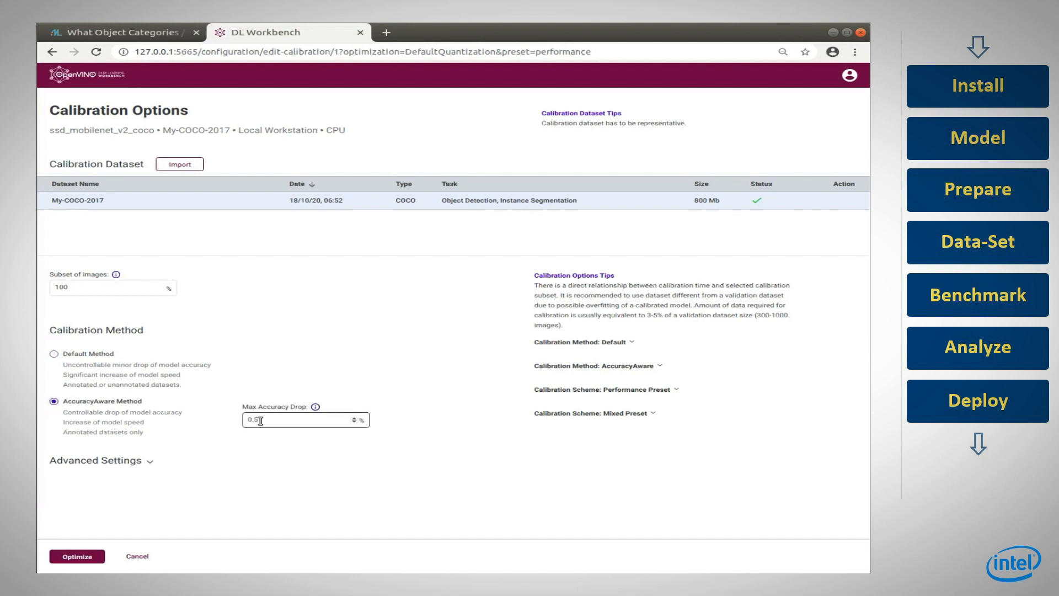
click(53, 356)
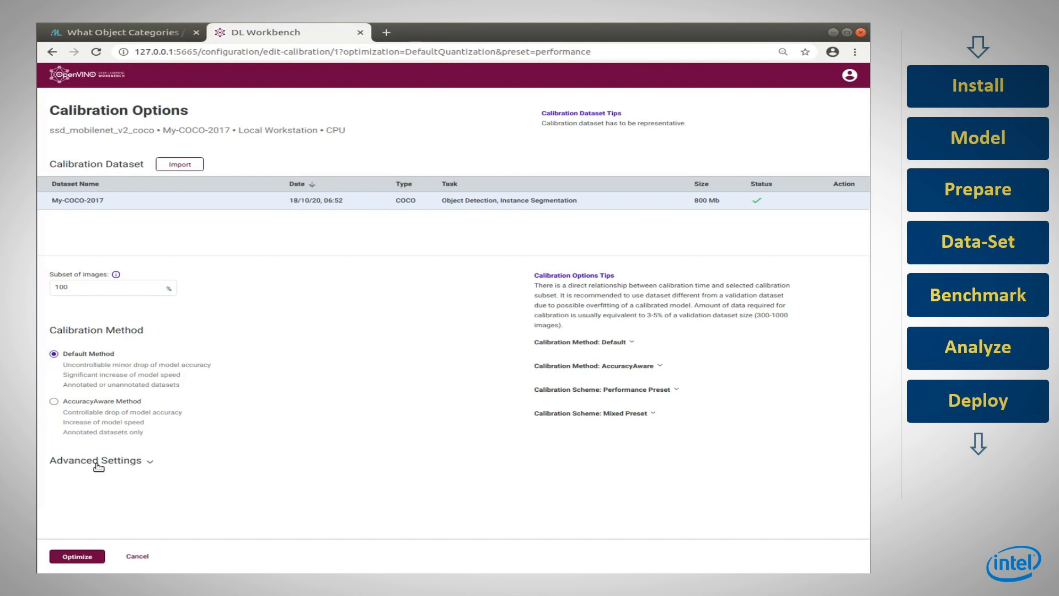
click(76, 556)
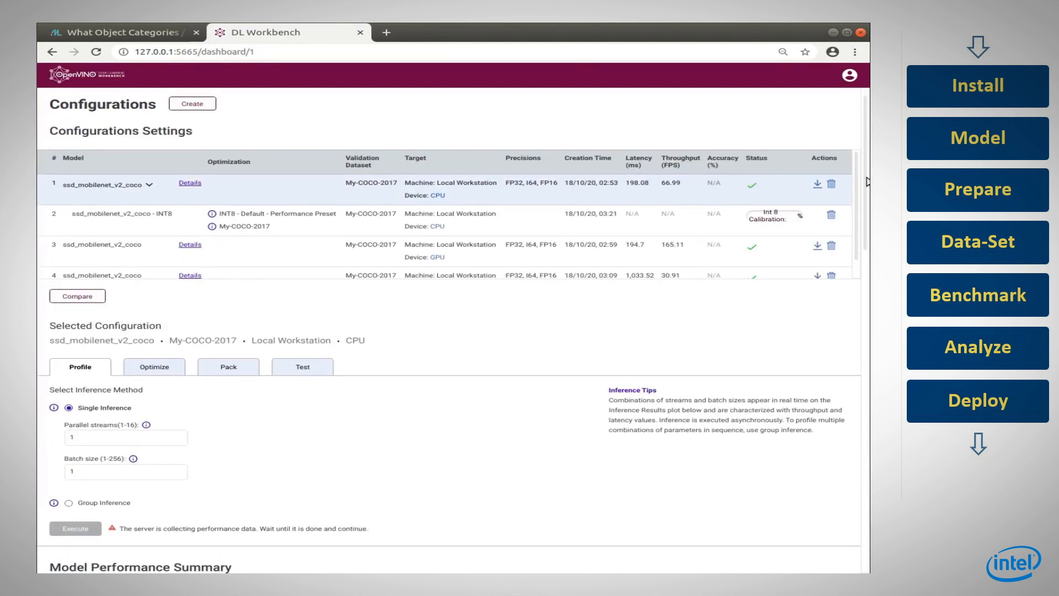
- Follow the INT8 calibration status and review the optimization details of the INT8 configuration in the configurations table
drag(867, 182, 869, 187)
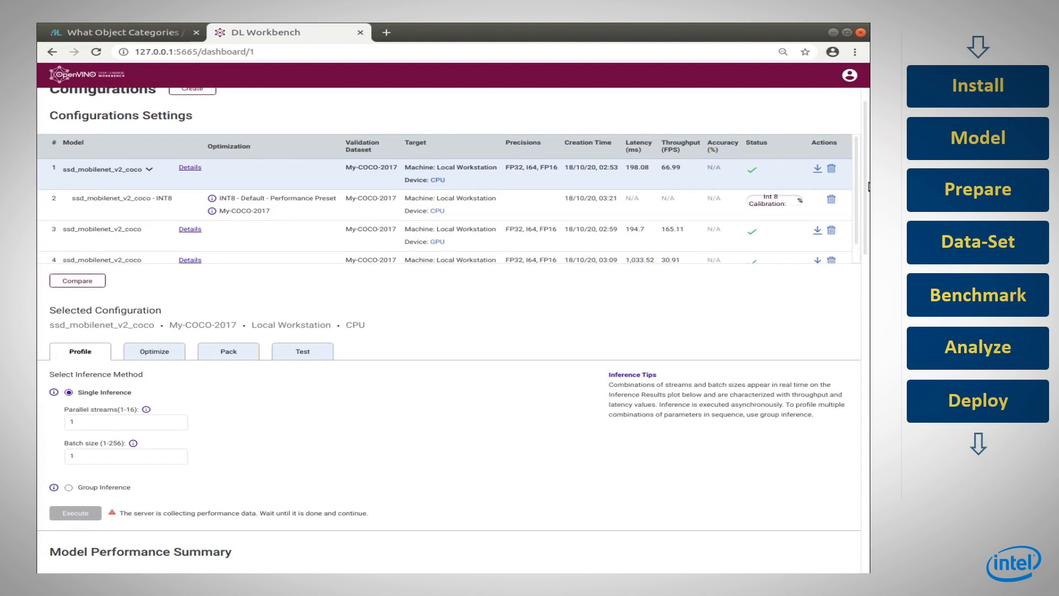
drag(141, 513, 369, 517)
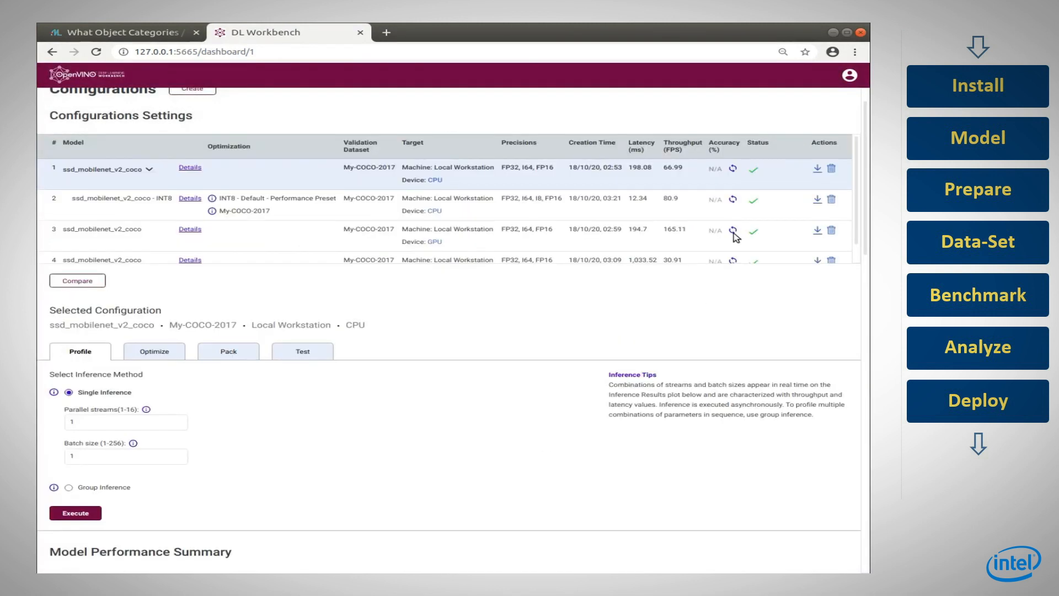
double_click(229, 199)
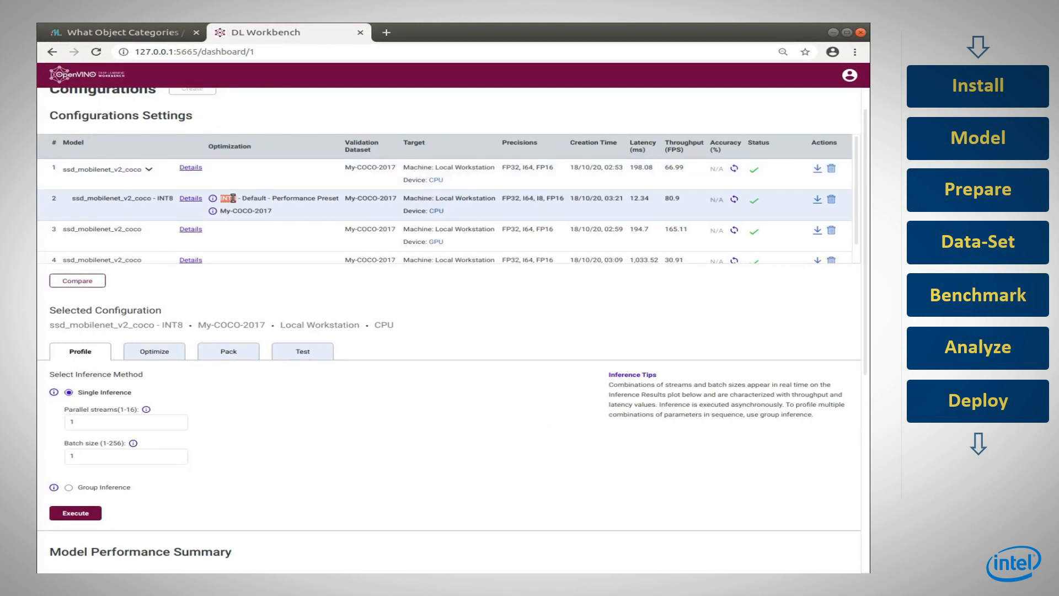
drag(262, 199, 327, 201)
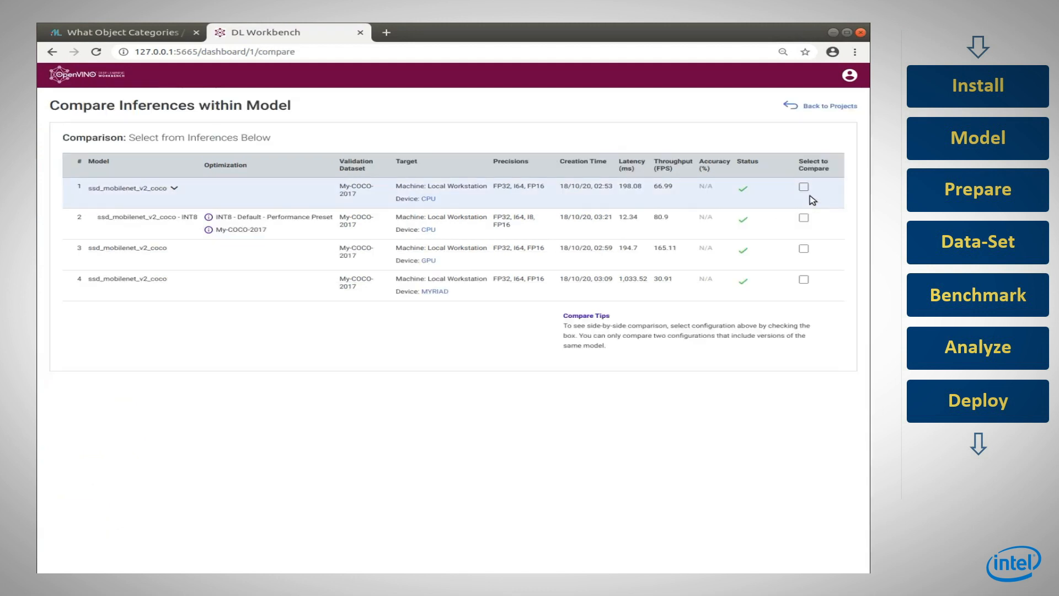
- Compare the original CPU configuration with its INT8 version and view their inference results chart
click(795, 187)
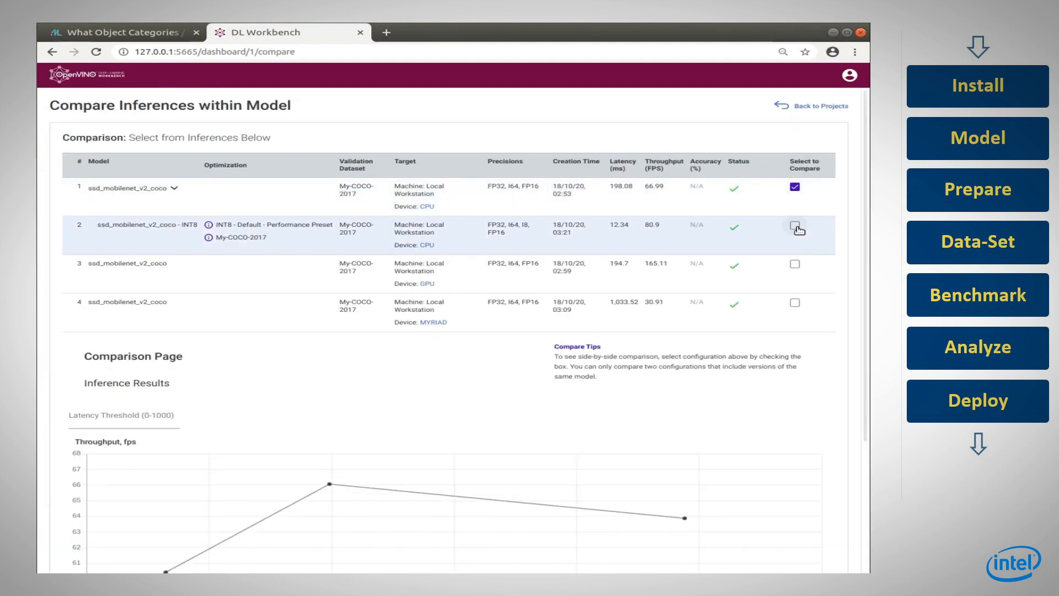
click(795, 226)
scroll(867, 242, down, 3)
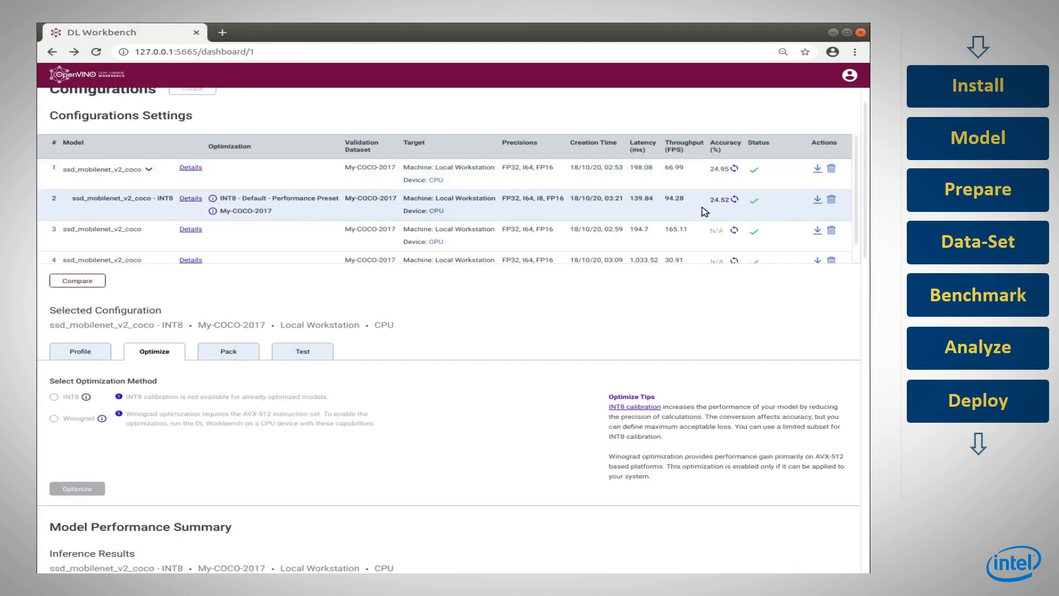
- Check the accuracy of the original and INT8 CPU configurations, and download the INT8 model
click(338, 187)
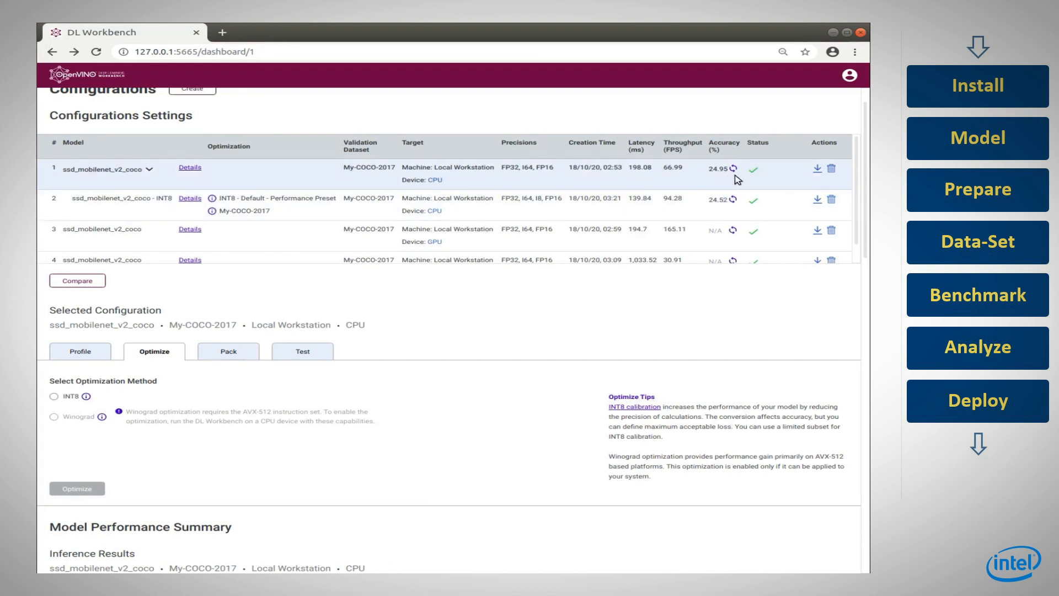
click(721, 206)
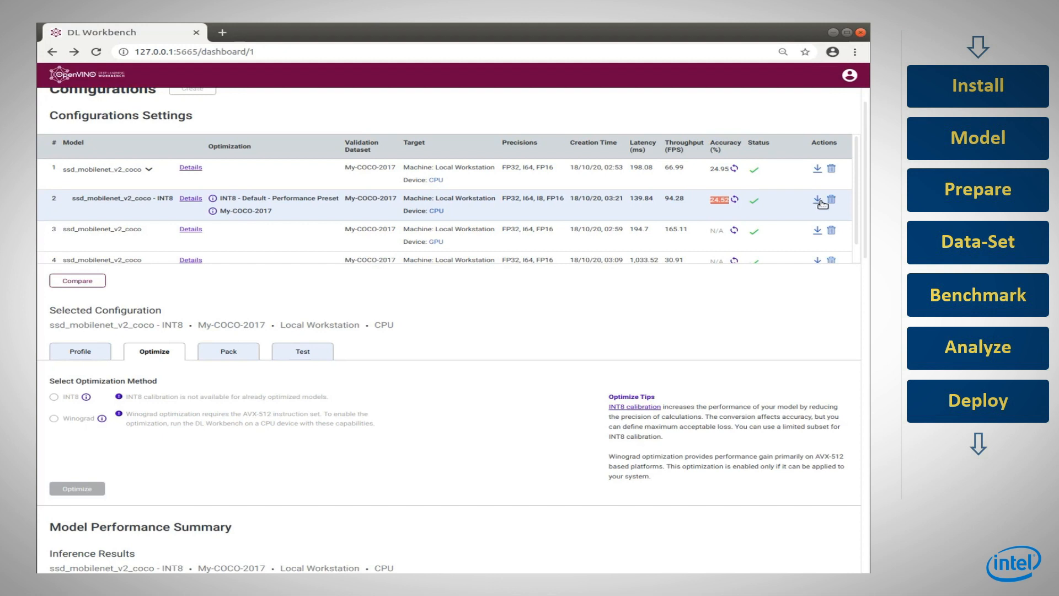
click(817, 203)
click(153, 554)
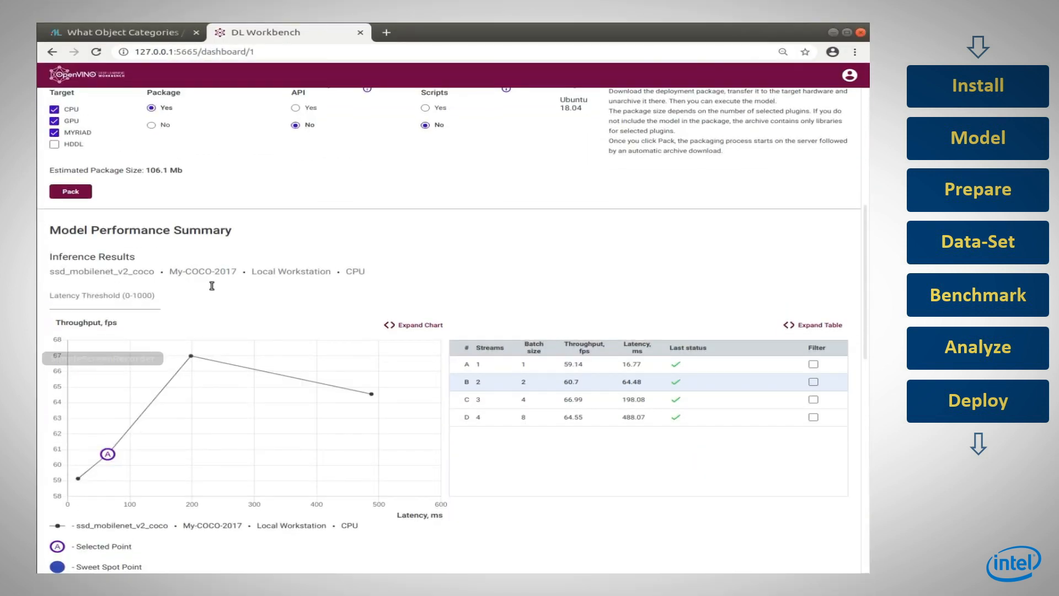
- Load street1.png from the Pictures folder as the input image for the CPU configuration and run the object detection test
scroll(331, 264, up, 4)
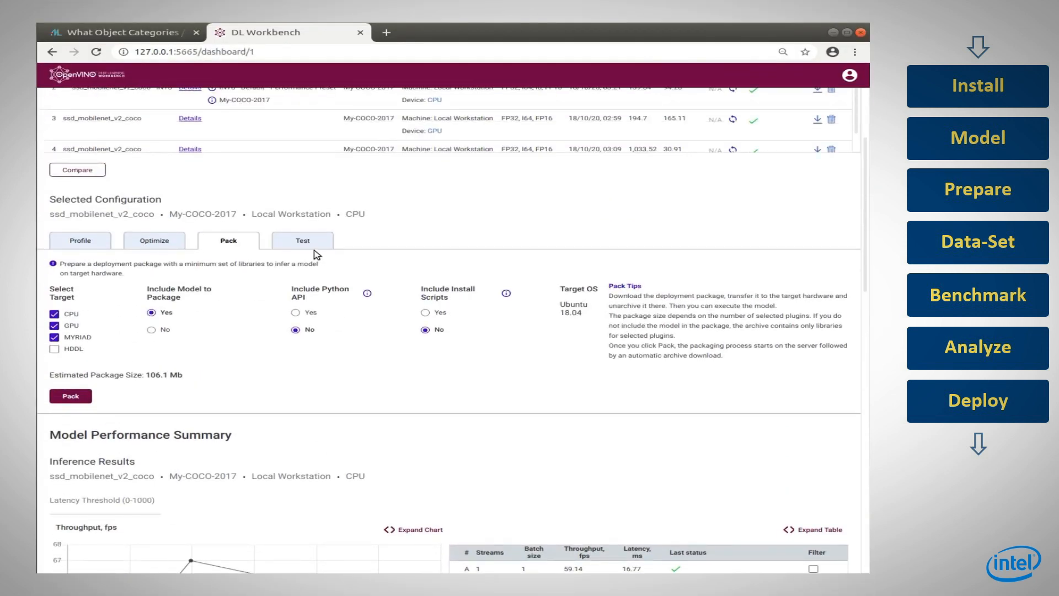
click(300, 242)
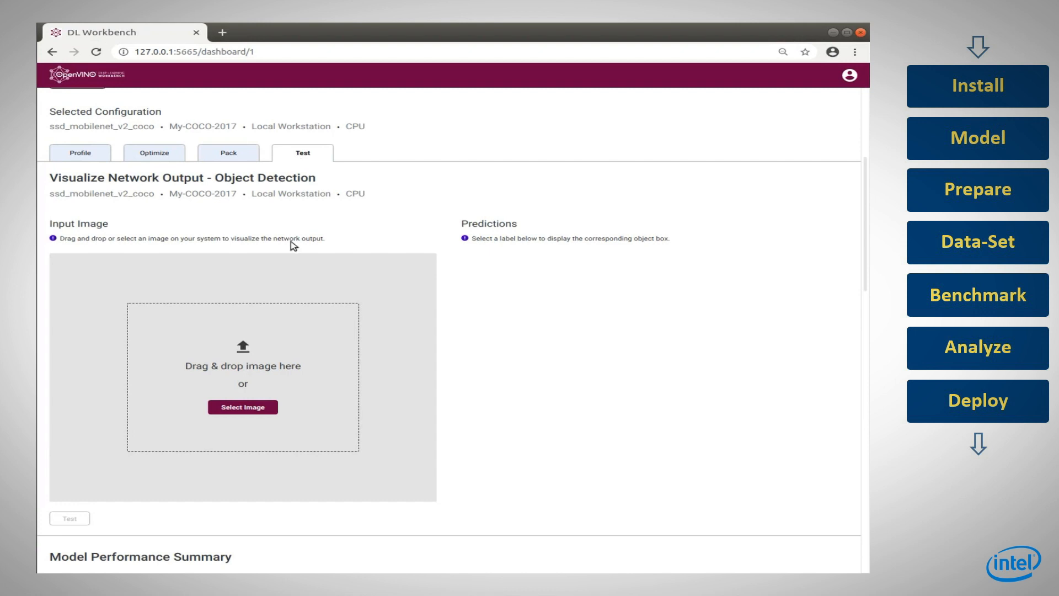
click(243, 407)
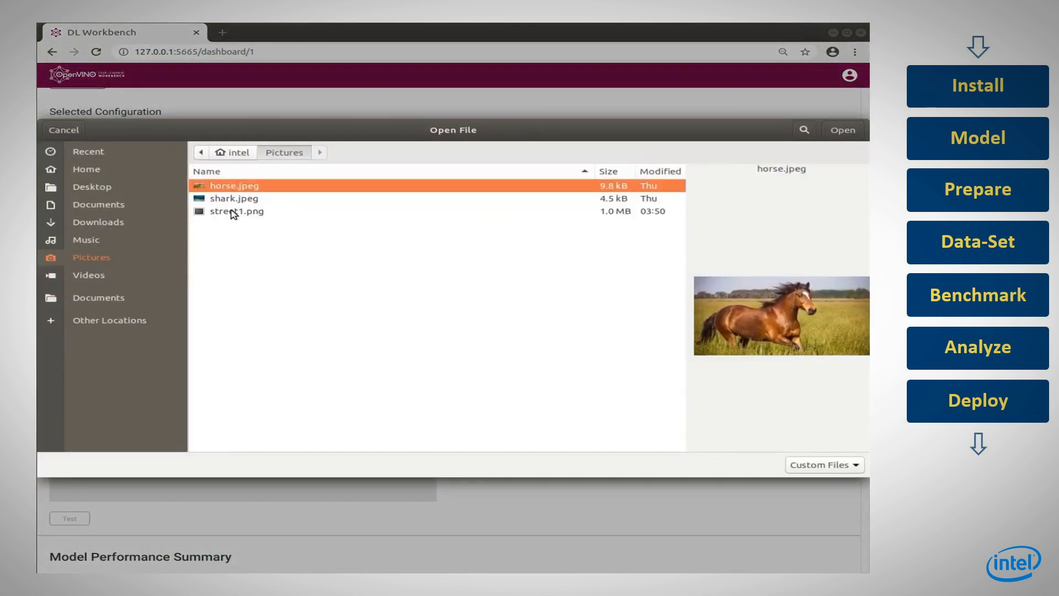
double_click(232, 211)
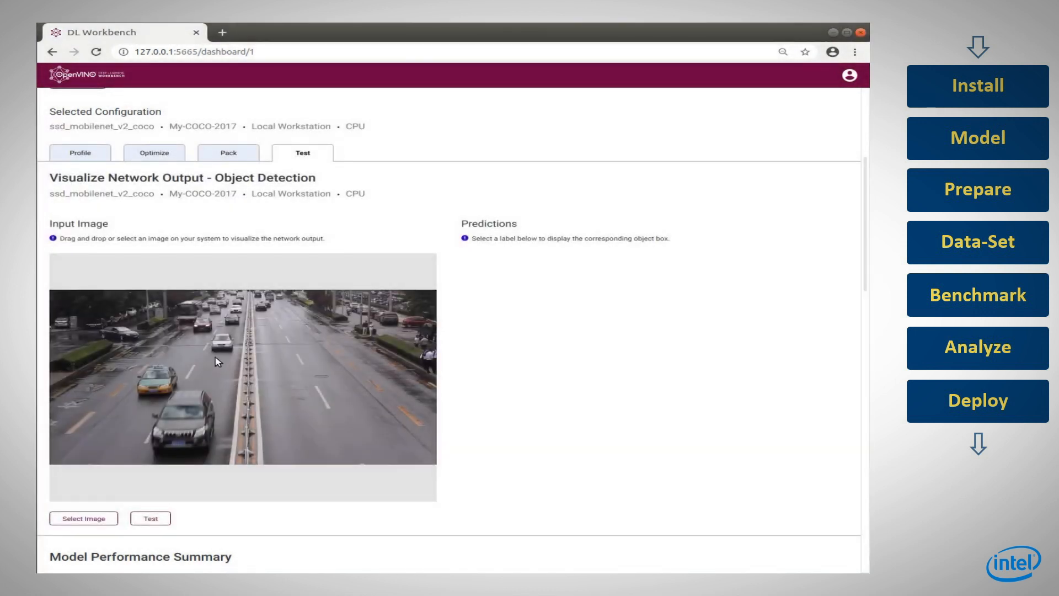
click(153, 521)
- Set the prediction confidence threshold to 0.5 and display the object boxes for the Class #3 and Class #1 predictions on the street image
click(491, 318)
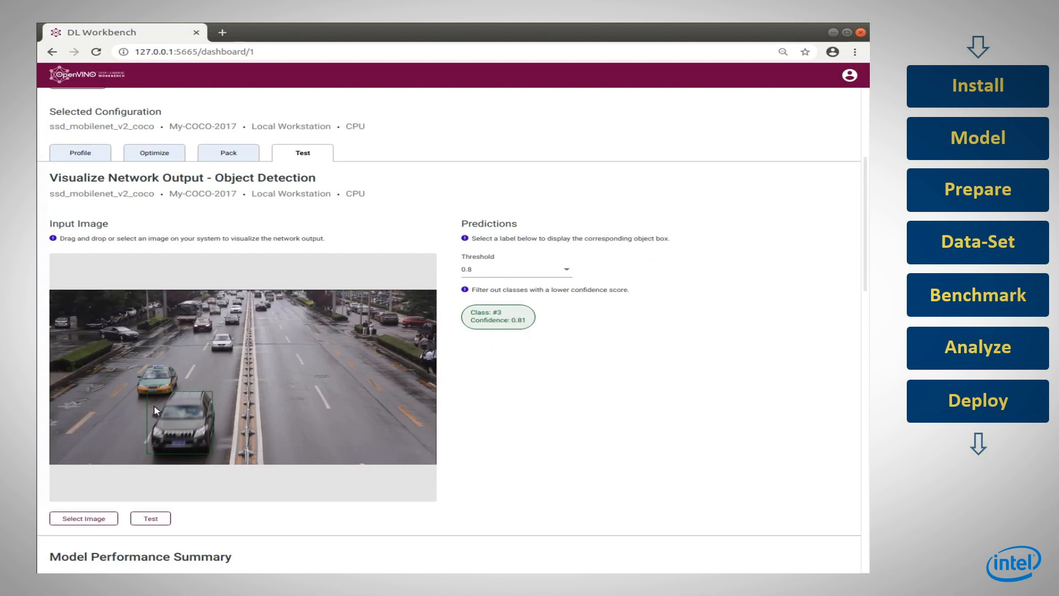
click(474, 274)
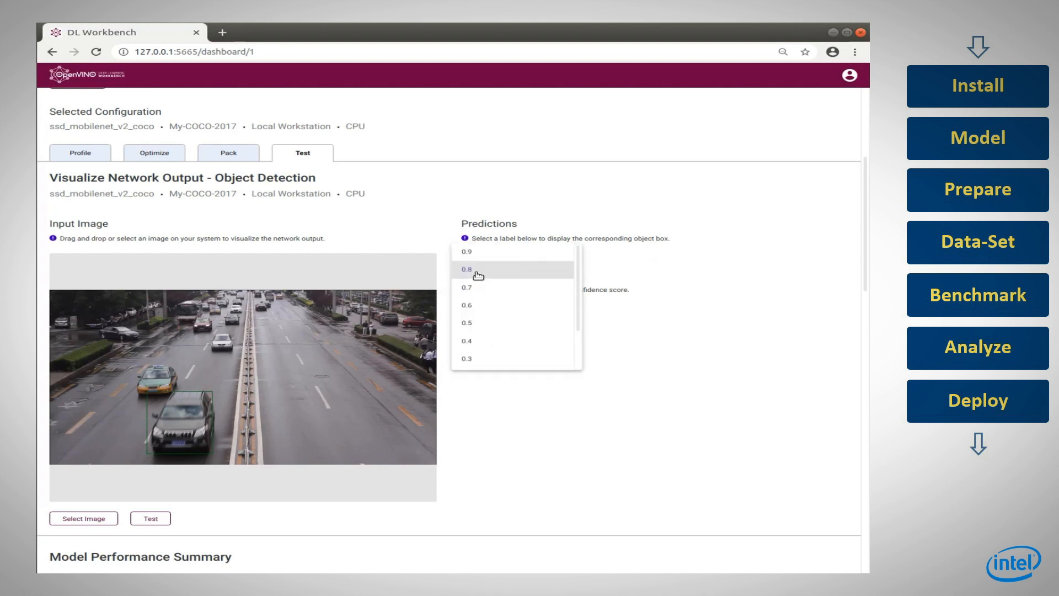
click(482, 329)
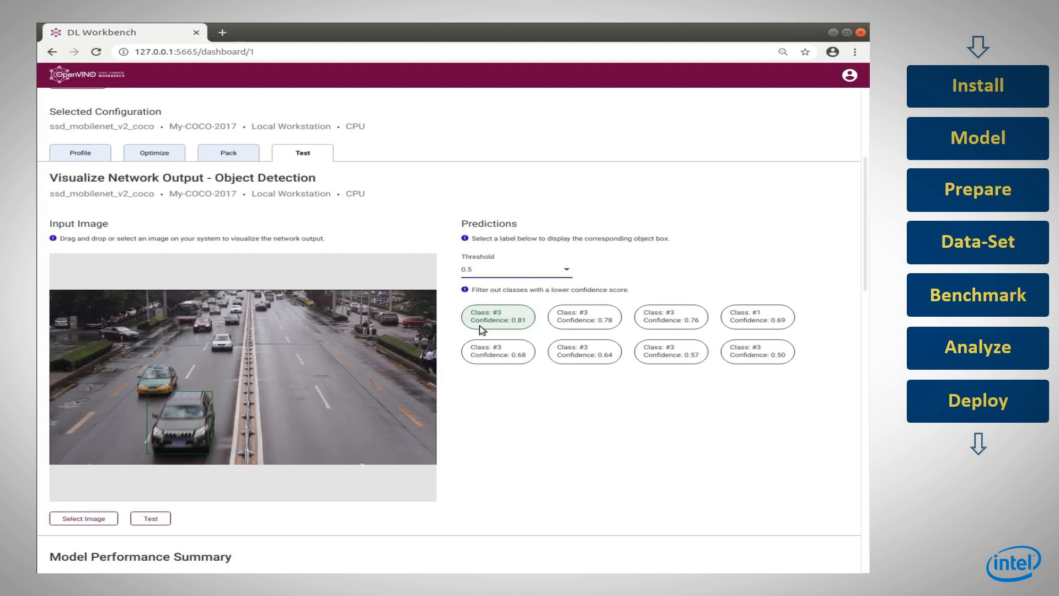
click(586, 324)
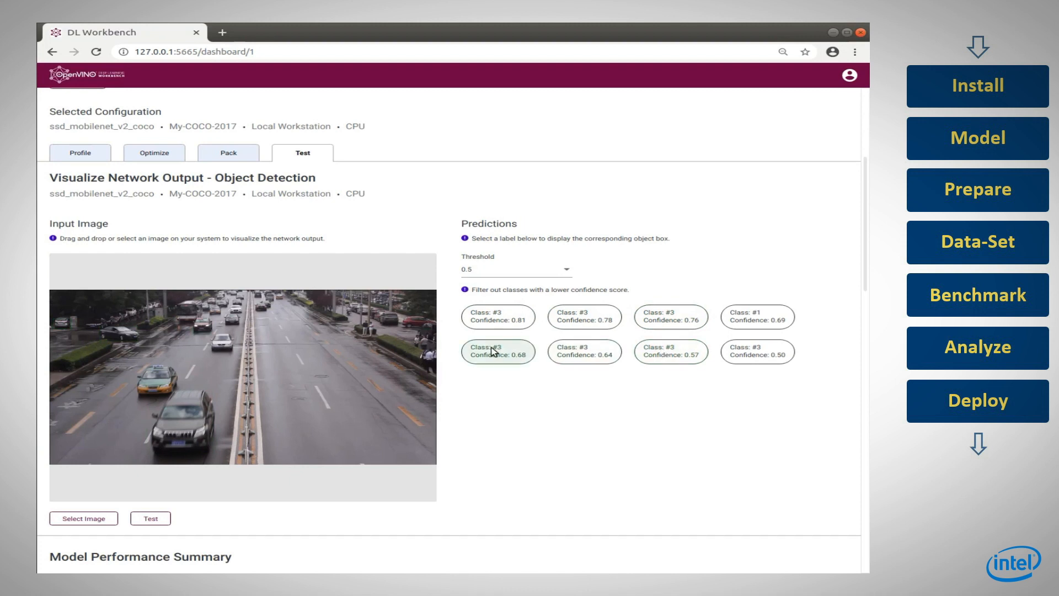
click(741, 319)
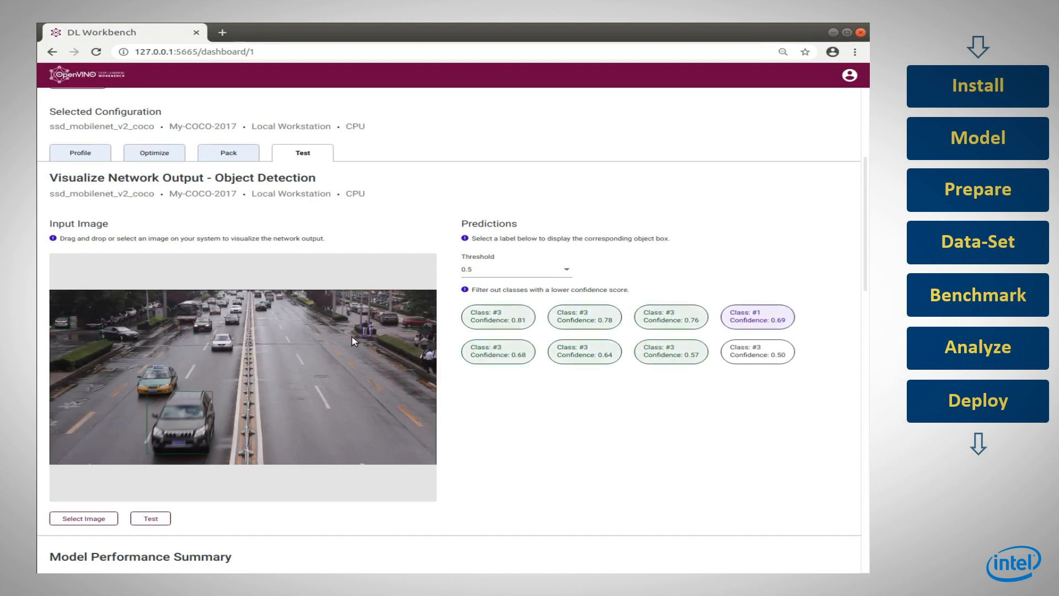